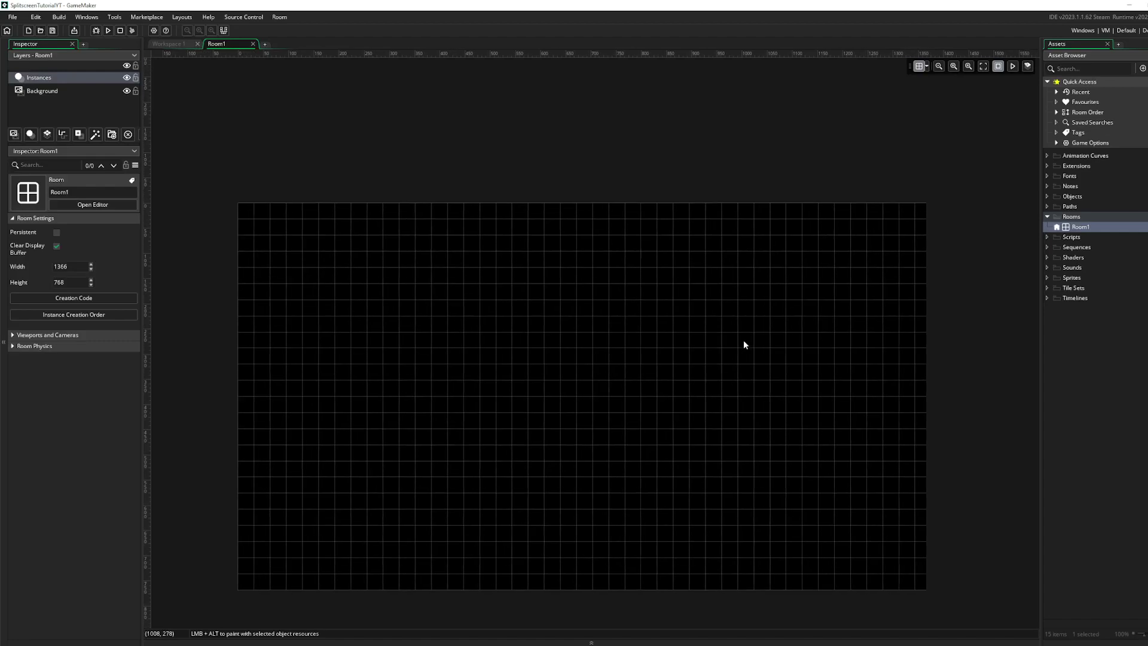
Create a sprite named spr_player1 and duplicate it.
scroll(756, 316, "down", 2, "ctrl")
scroll(747, 310, "up", 1, "ctrl")
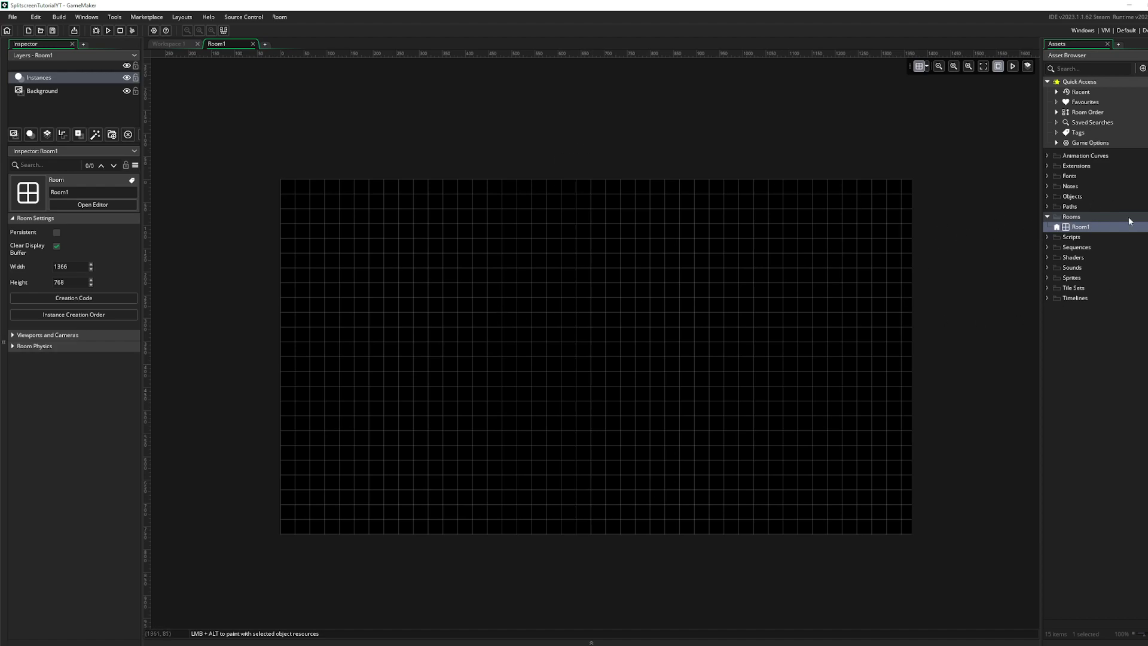
right_click(1106, 278)
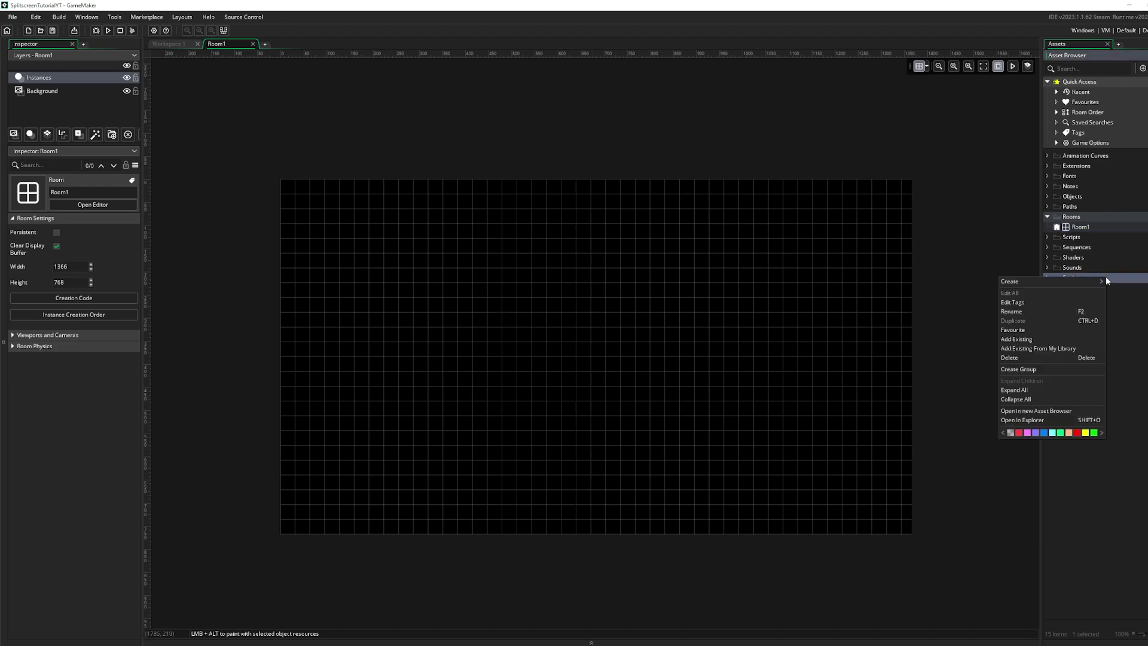
mouse_move(1095, 283)
left_click(1127, 398)
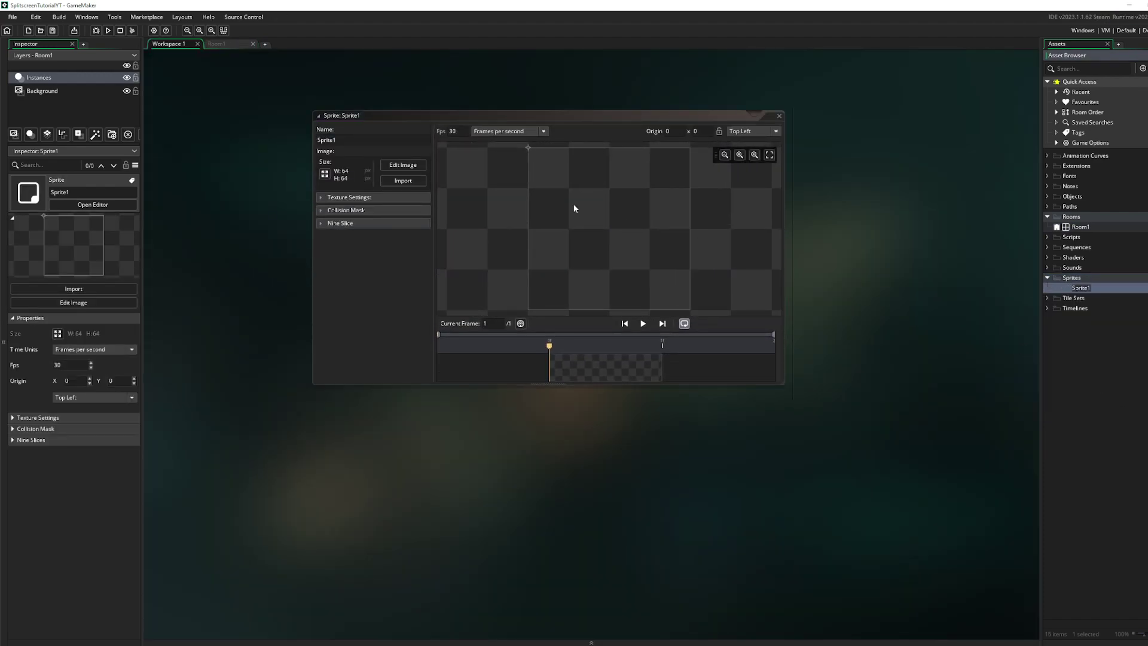
type("spr_player1")
key("Return")
left_click(1089, 288)
key("ctrl+d")
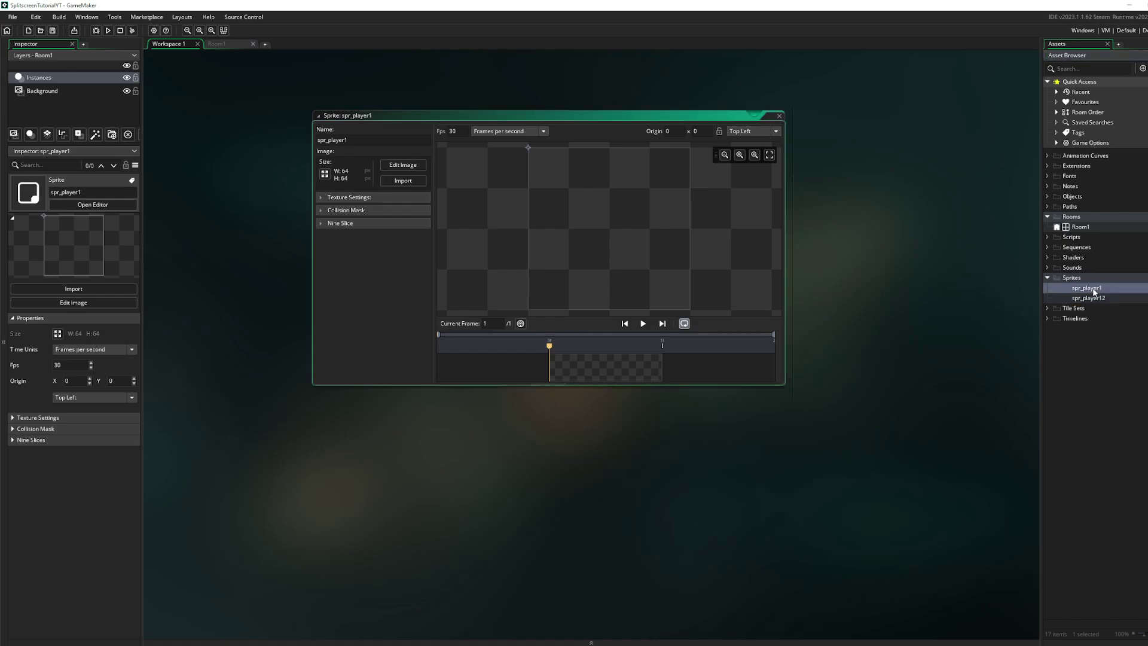
Fill the whole image of the spr_player1 sprite with light blue.
left_click(403, 165)
left_click(996, 125)
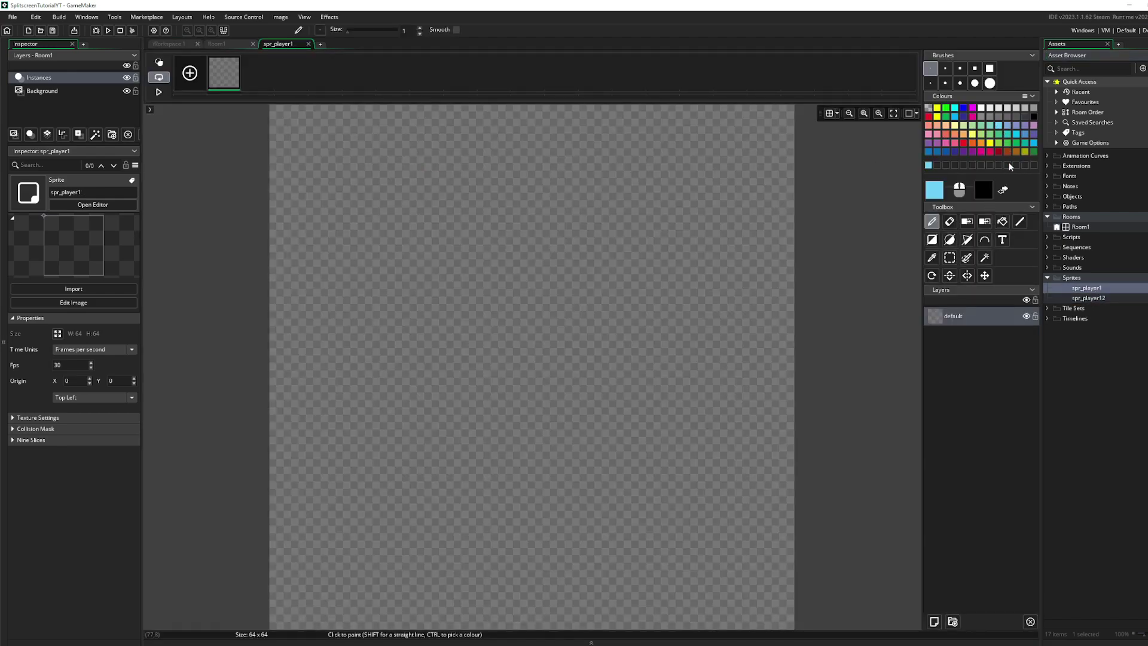
left_click(1002, 221)
left_click(682, 266)
Fill the whole image of the duplicate sprite spr_player12 with red.
left_click(1080, 298)
double_click(1080, 299)
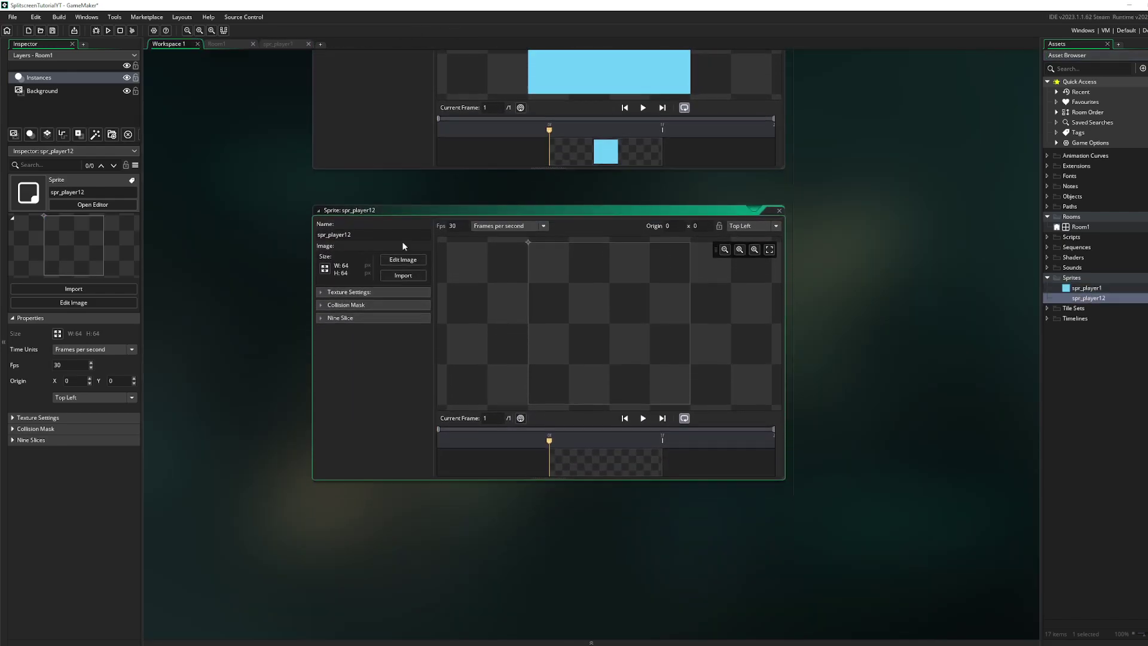
left_click(405, 256)
left_click(1006, 109)
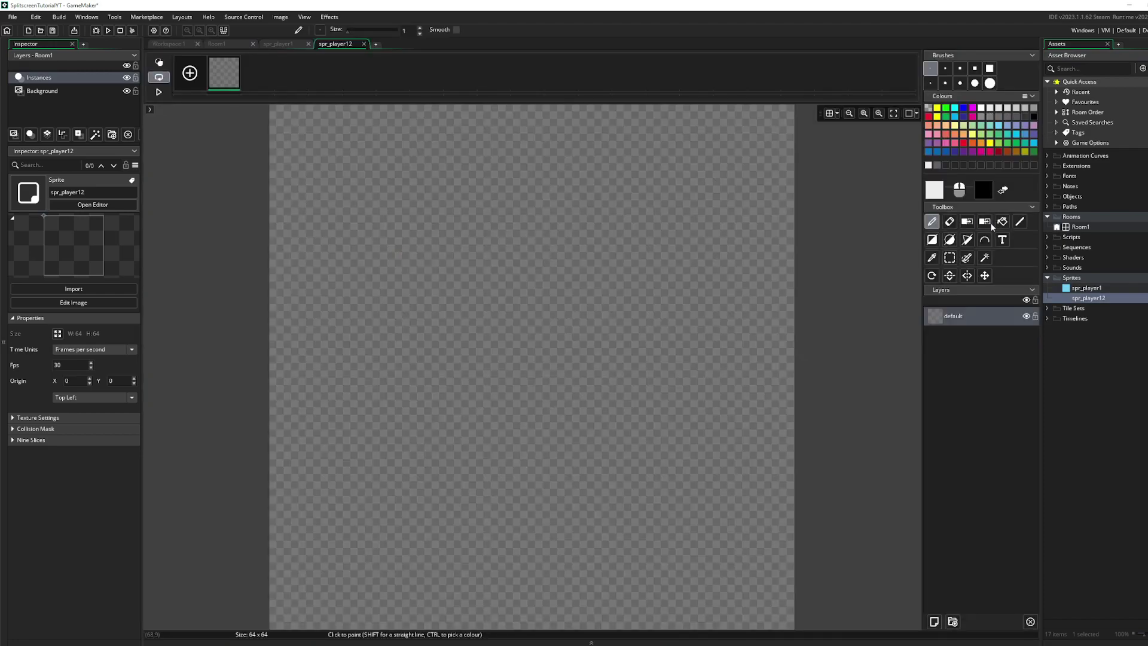
left_click(1002, 221)
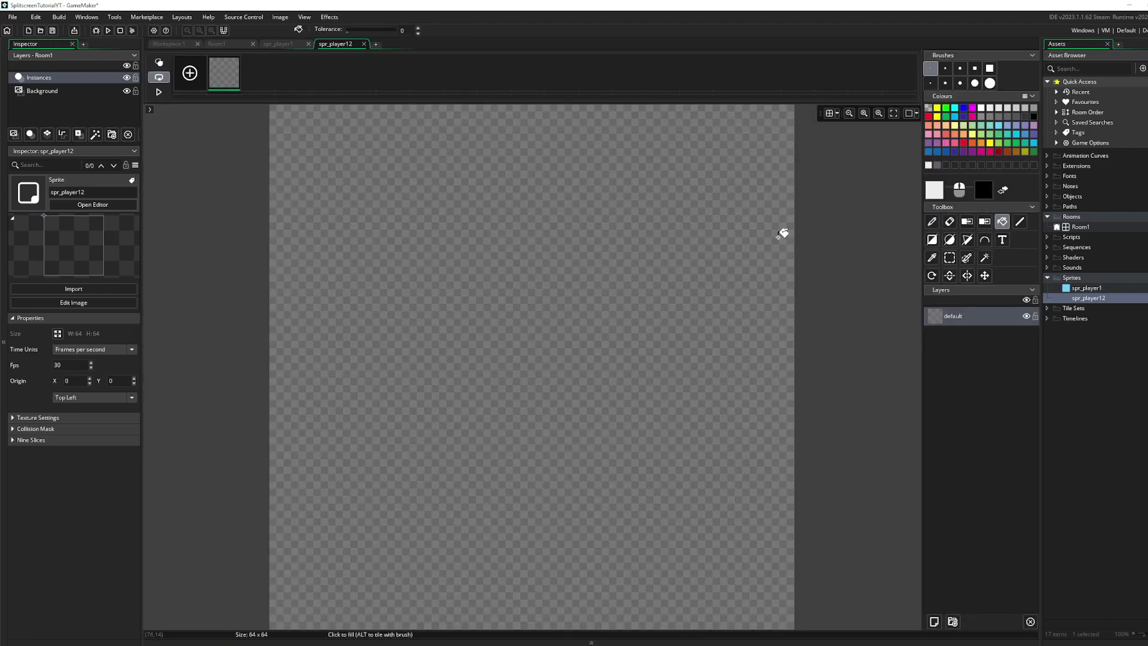
left_click(972, 144)
left_click(964, 143)
left_click(757, 191)
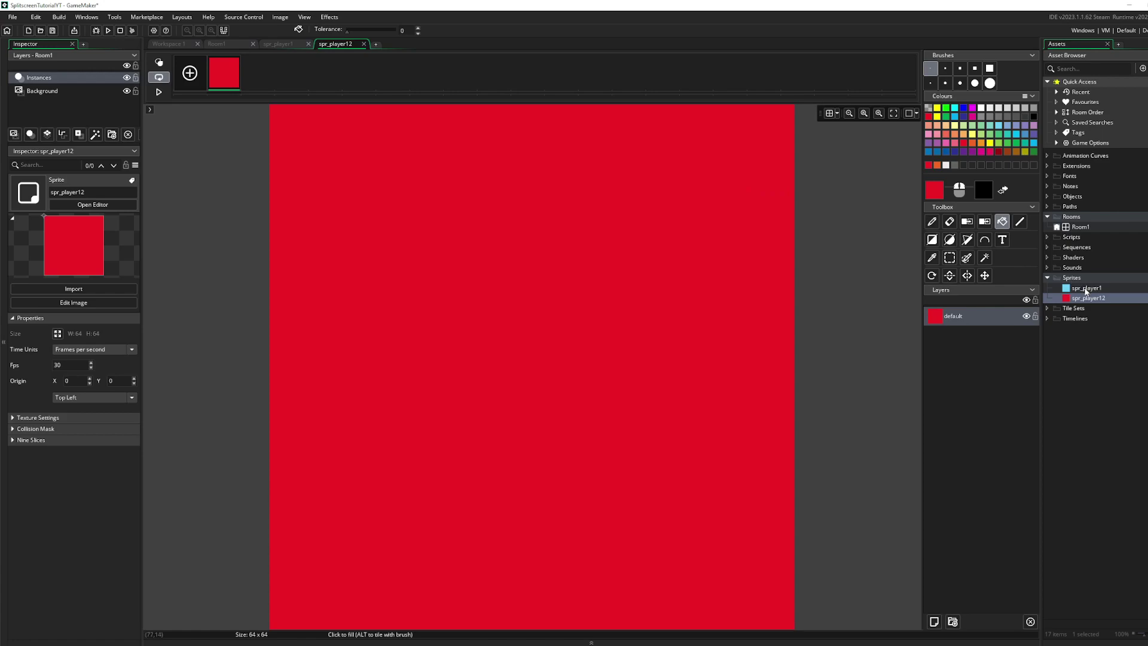
Create an object named obj_player1 and duplicate it.
left_click(1087, 289)
double_click(1081, 226)
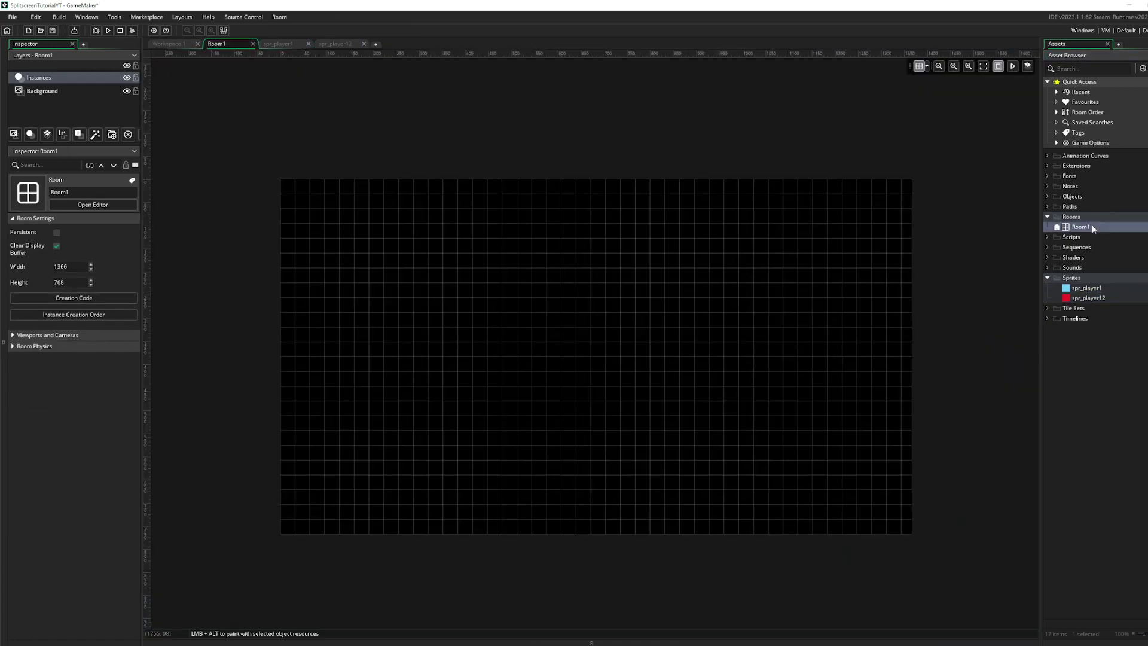
right_click(1079, 197)
mouse_move(1078, 201)
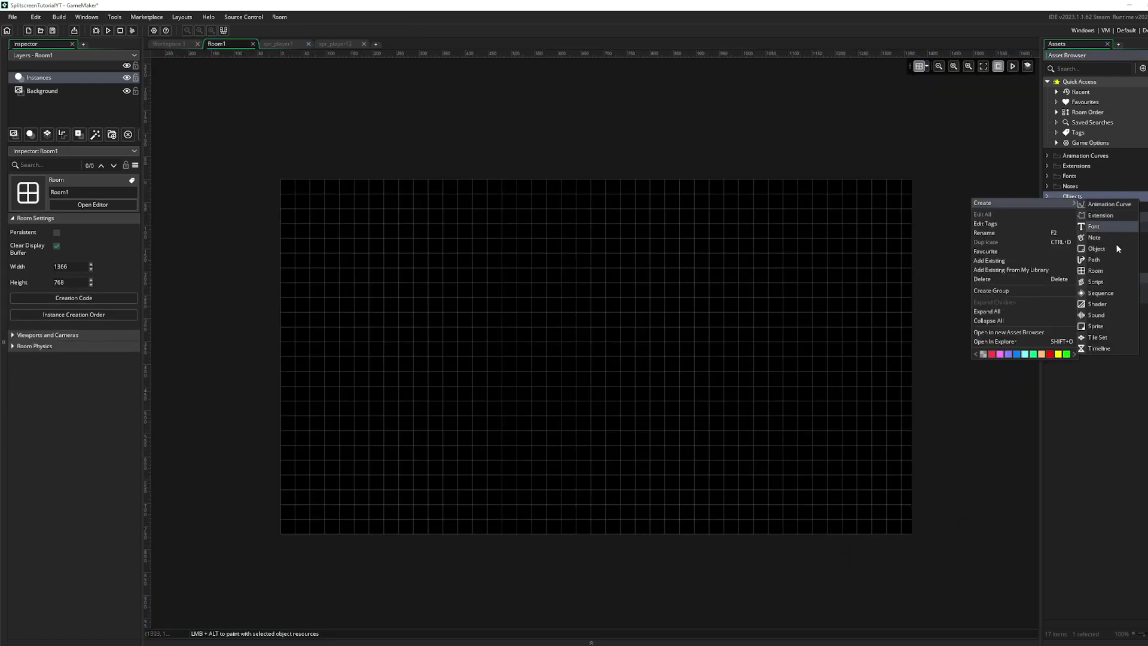
left_click(1105, 249)
type("obj_")
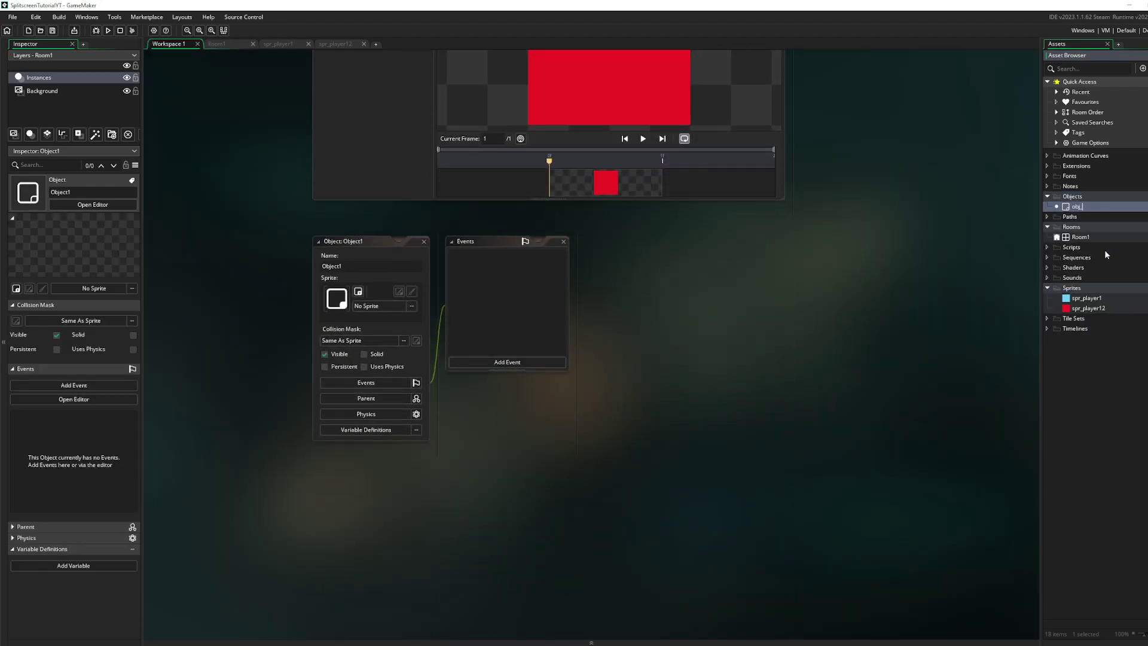
type("player1")
key("Return")
key("ctrl+d")
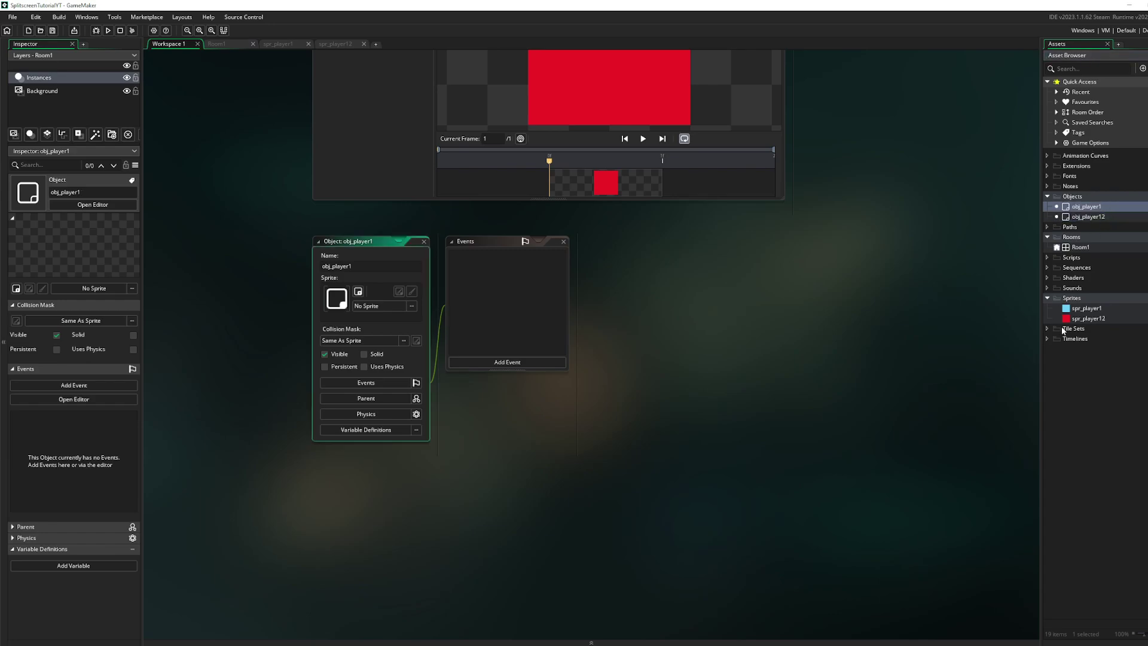
Assign the spr_player1 sprite to obj_player1 and the spr_player12 sprite to obj_player12.
left_click_drag(1083, 308, 331, 305)
double_click(1089, 217)
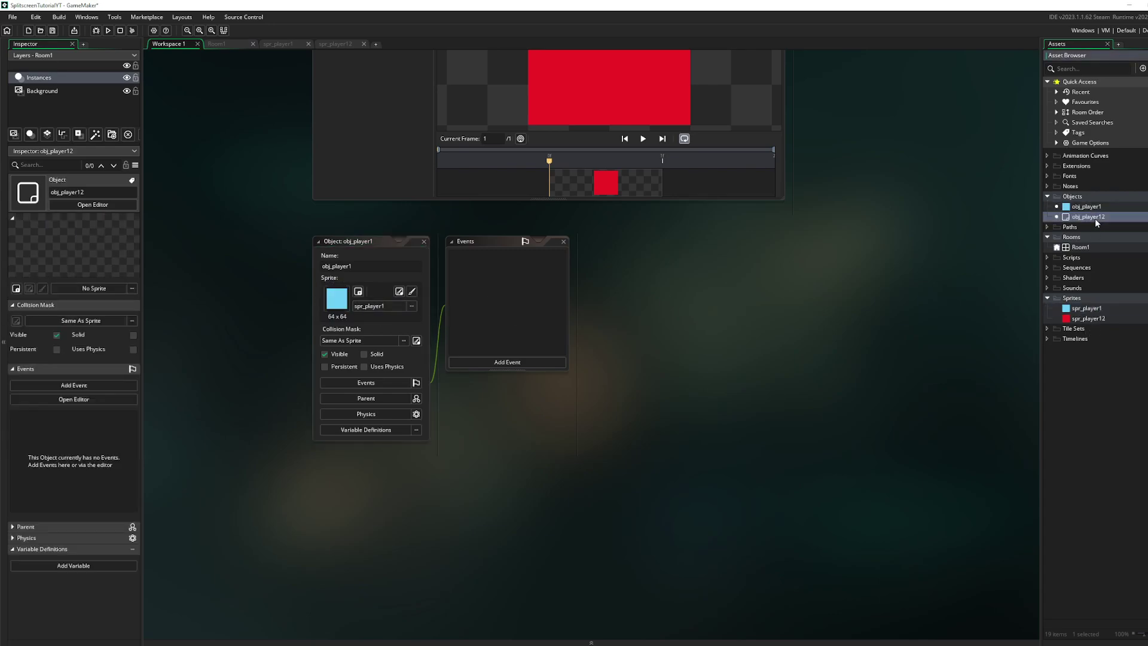
left_click_drag(1088, 319, 413, 538)
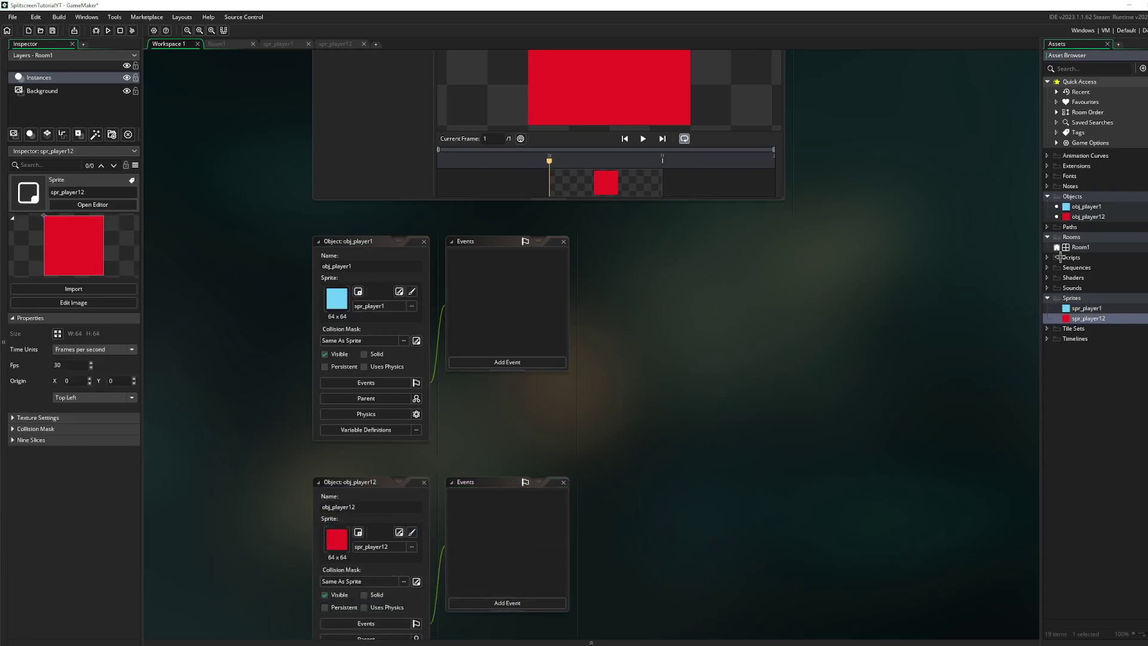
Change the colour of Room1's Background layer to a medium grey.
double_click(1080, 247)
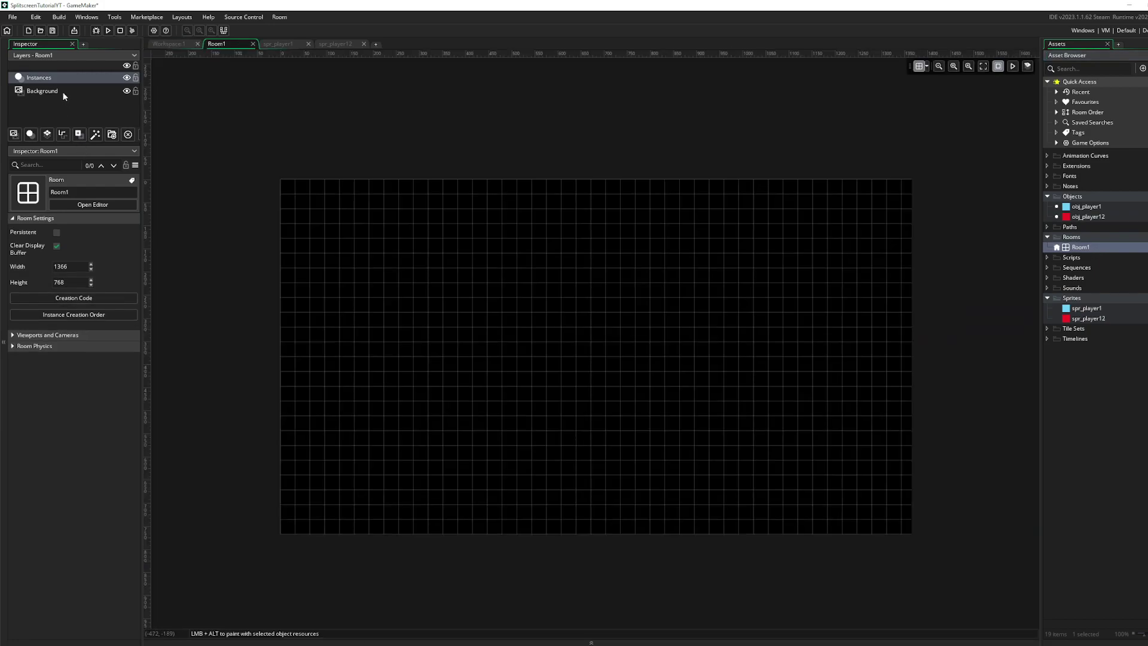
left_click(64, 93)
left_click(84, 323)
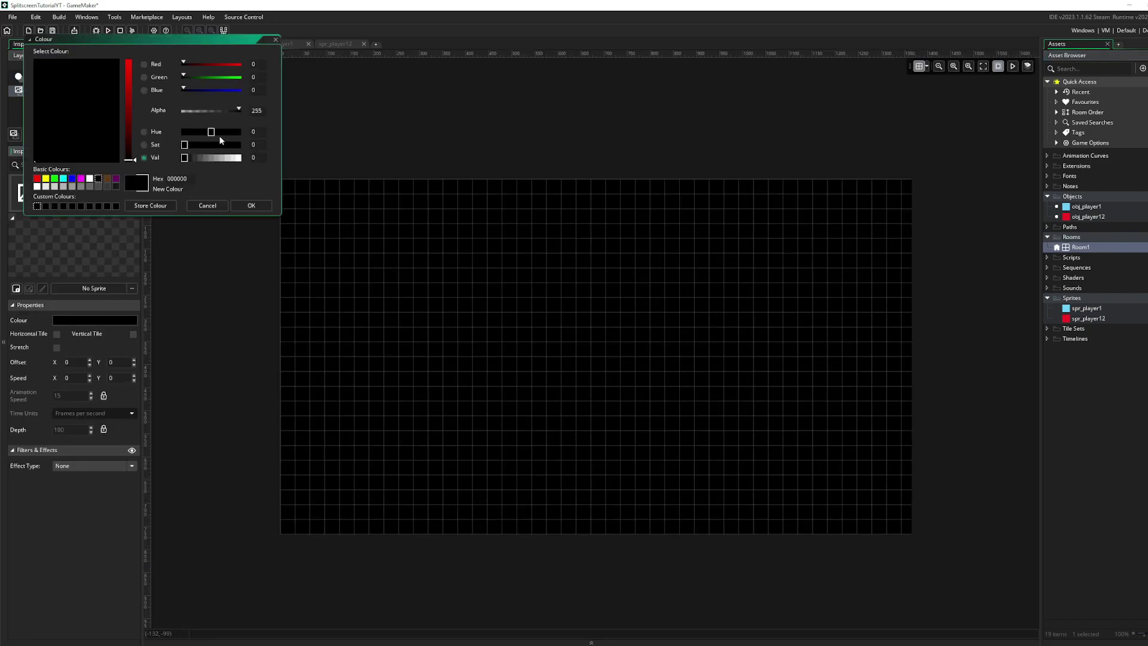
left_click_drag(213, 158, 217, 158)
left_click(251, 206)
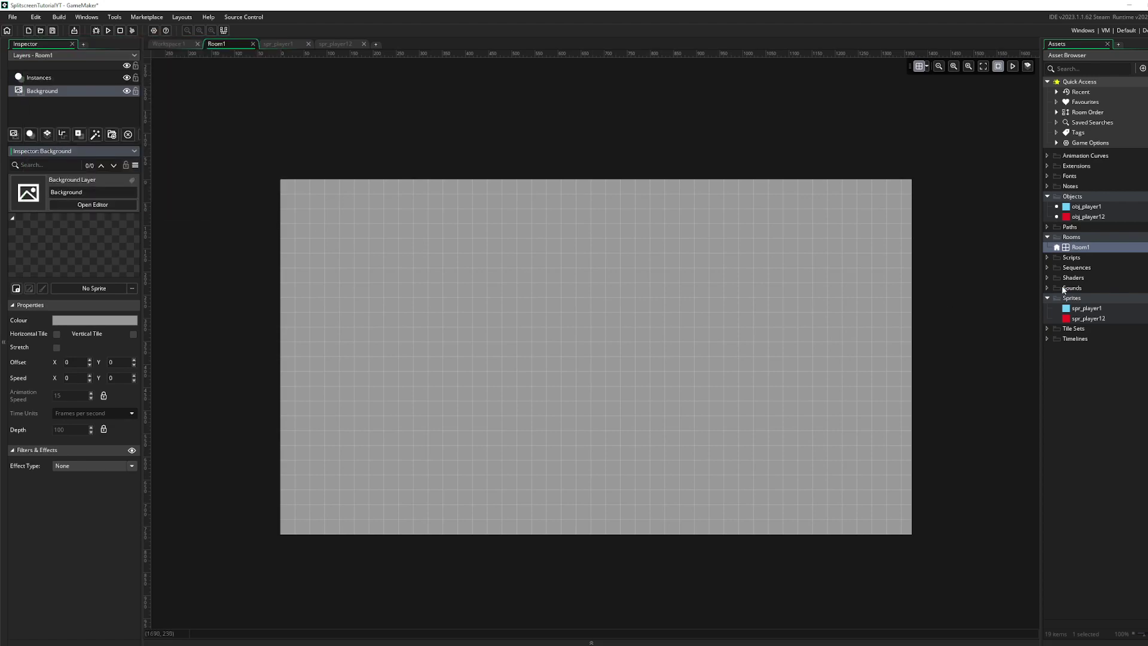
On Room1's Instances layer, place obj_player1 in the left half of the room and obj_player12 in the right half at X 960, Y 384.
left_click(1099, 210)
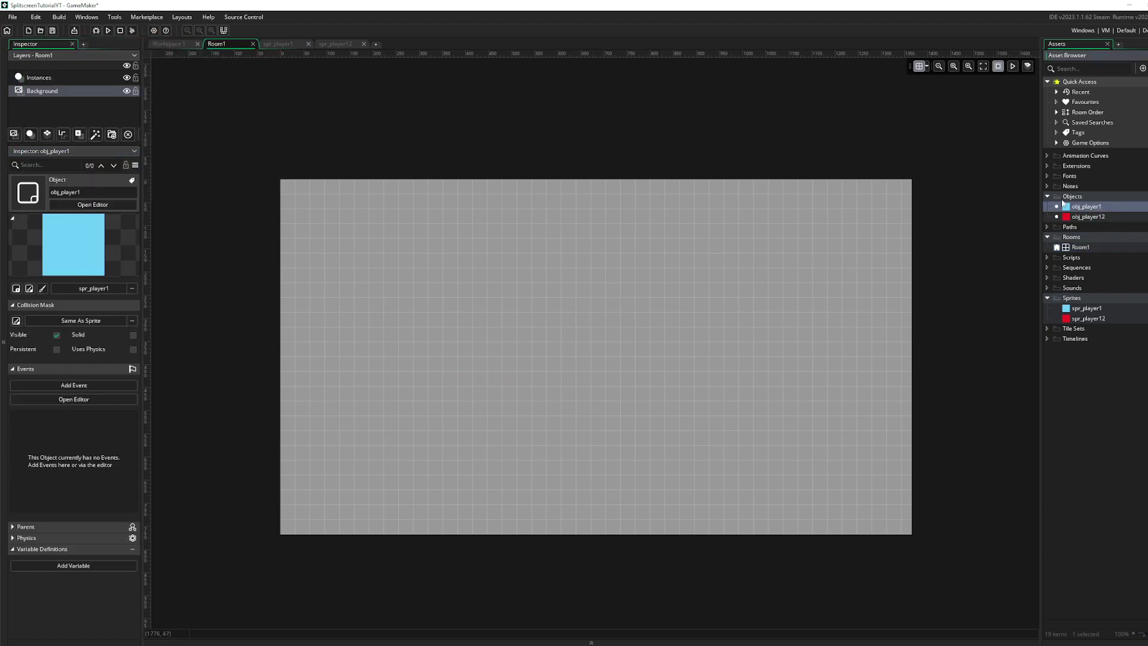
left_click(38, 78)
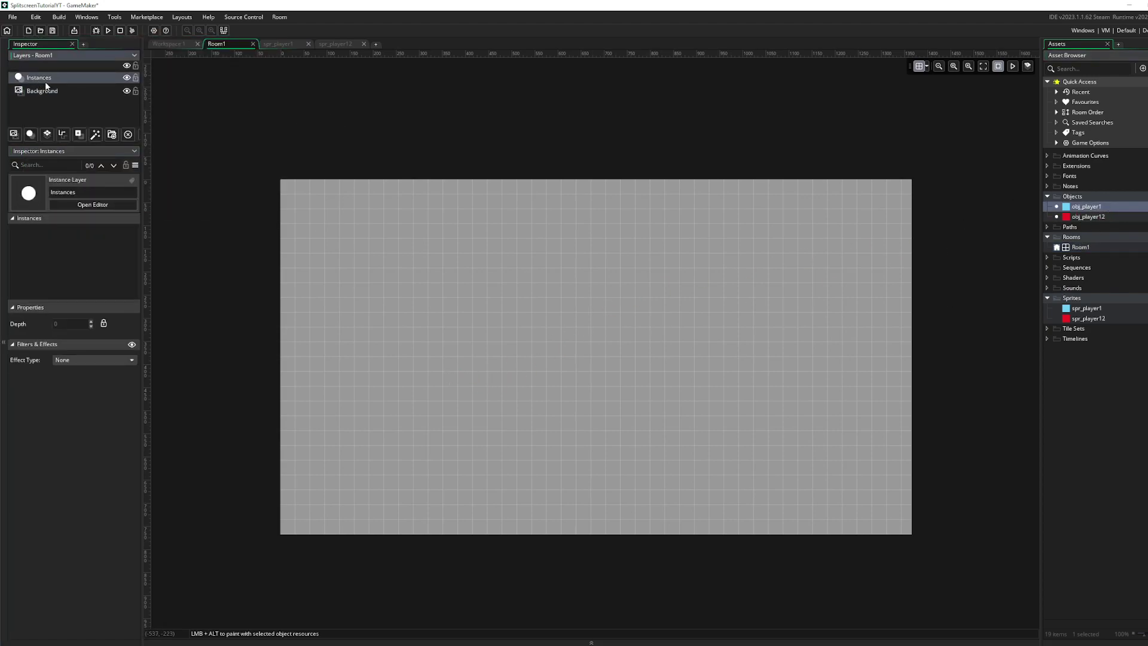
left_click_drag(1123, 207, 420, 364)
left_click_drag(1088, 216, 739, 372)
left_click(429, 372)
left_click(739, 371)
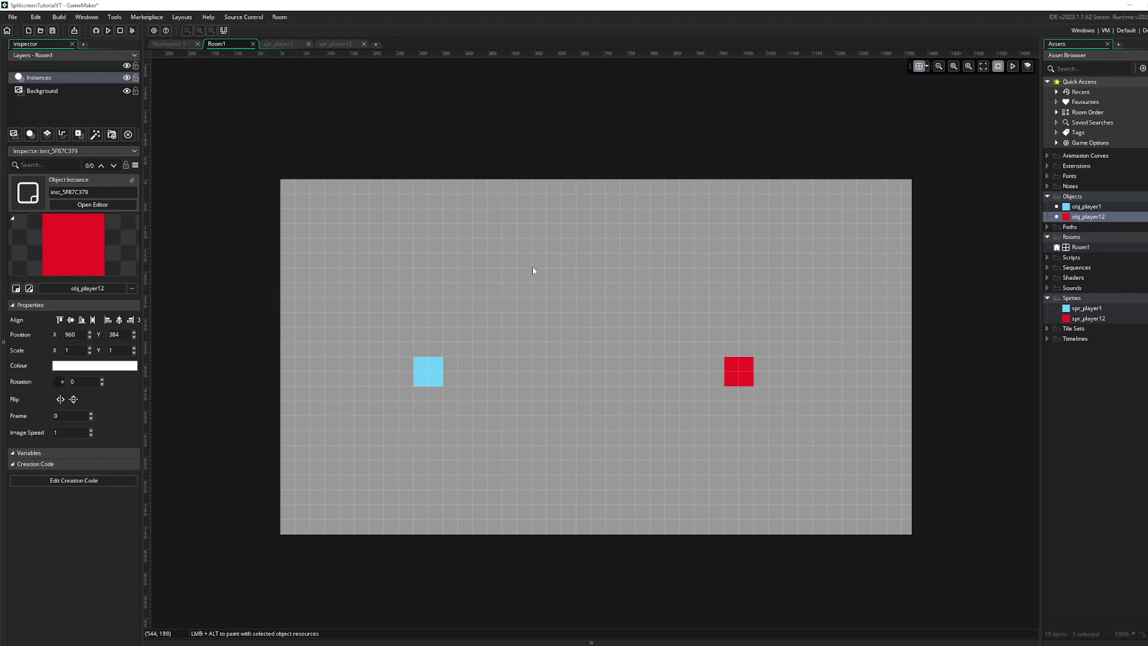
Enable viewports in Room1's settings and make Viewport 0 visible.
left_click(1082, 247)
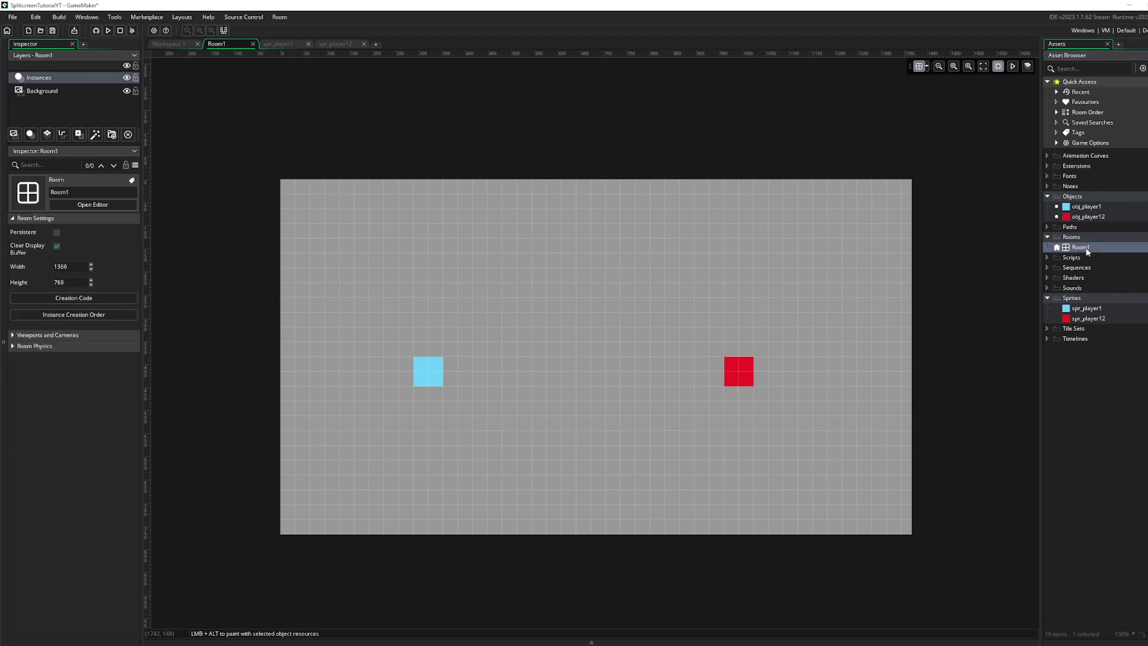
left_click(13, 336)
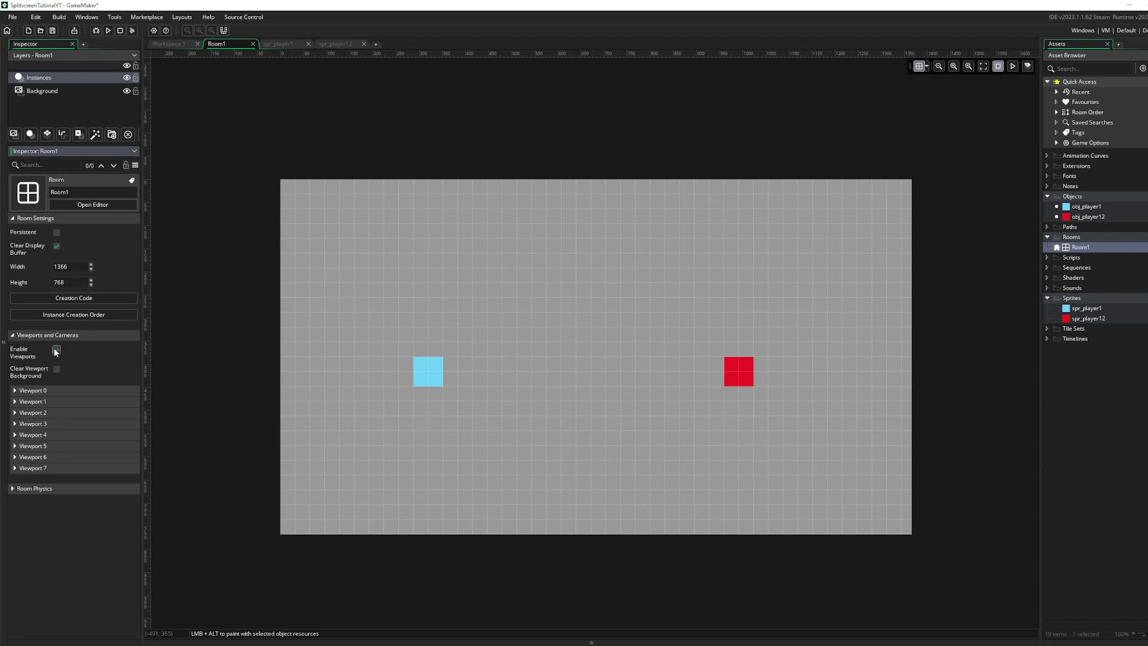
left_click(18, 390)
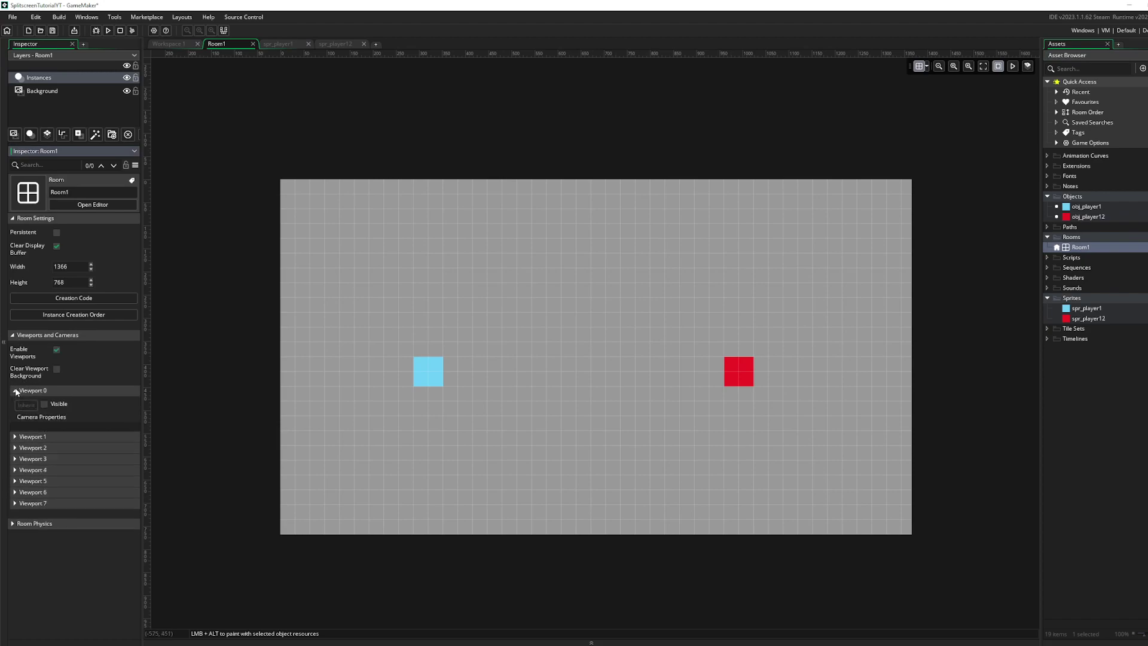
left_click(44, 404)
Make Viewport 1 of Room1 visible.
scroll(48, 402, "down", 3)
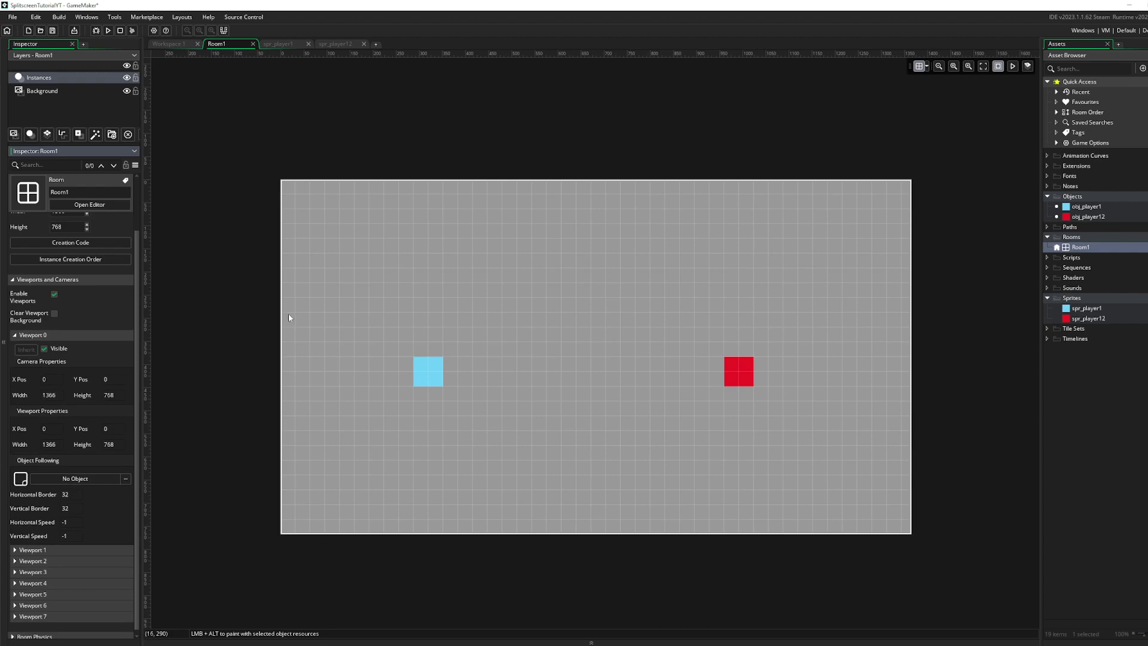
scroll(55, 555, "down", 1)
left_click(16, 545)
scroll(120, 477, "down", 5)
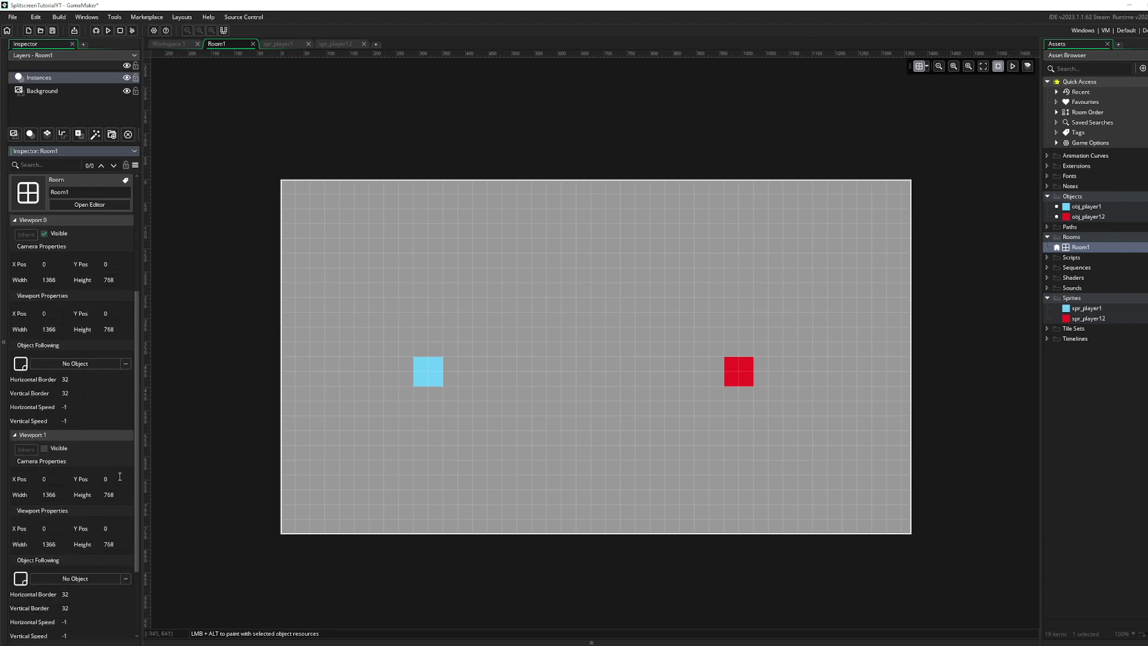
left_click(44, 449)
Set the camera width of Viewport 0 to 683, half of the room's width.
scroll(35, 406, "up", 5)
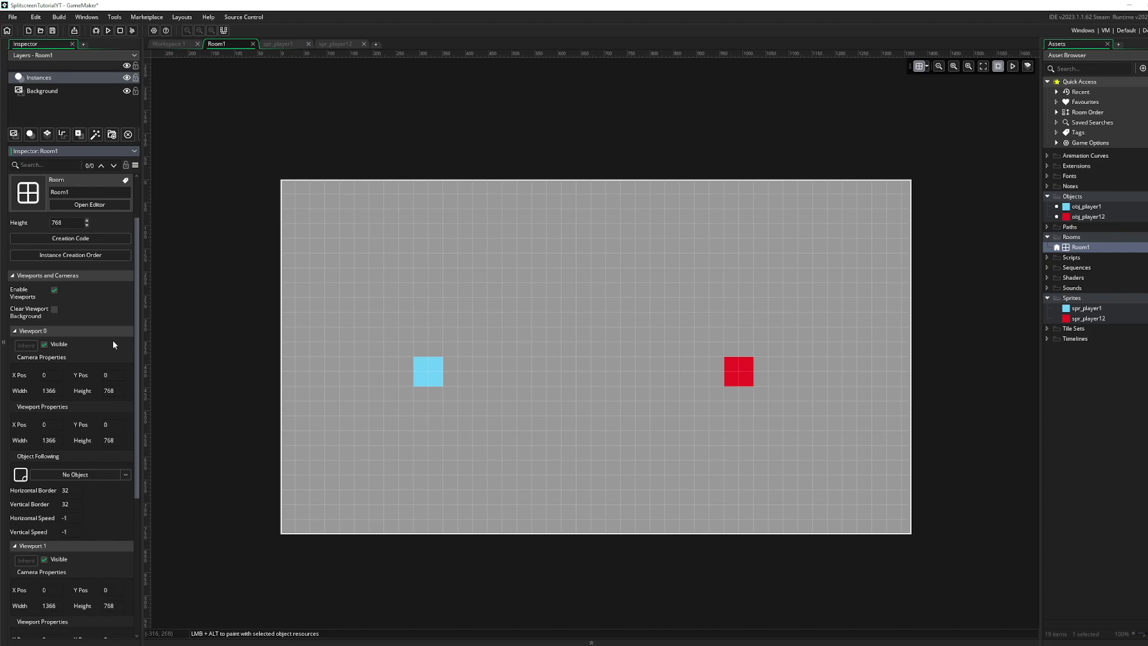
left_click(65, 390)
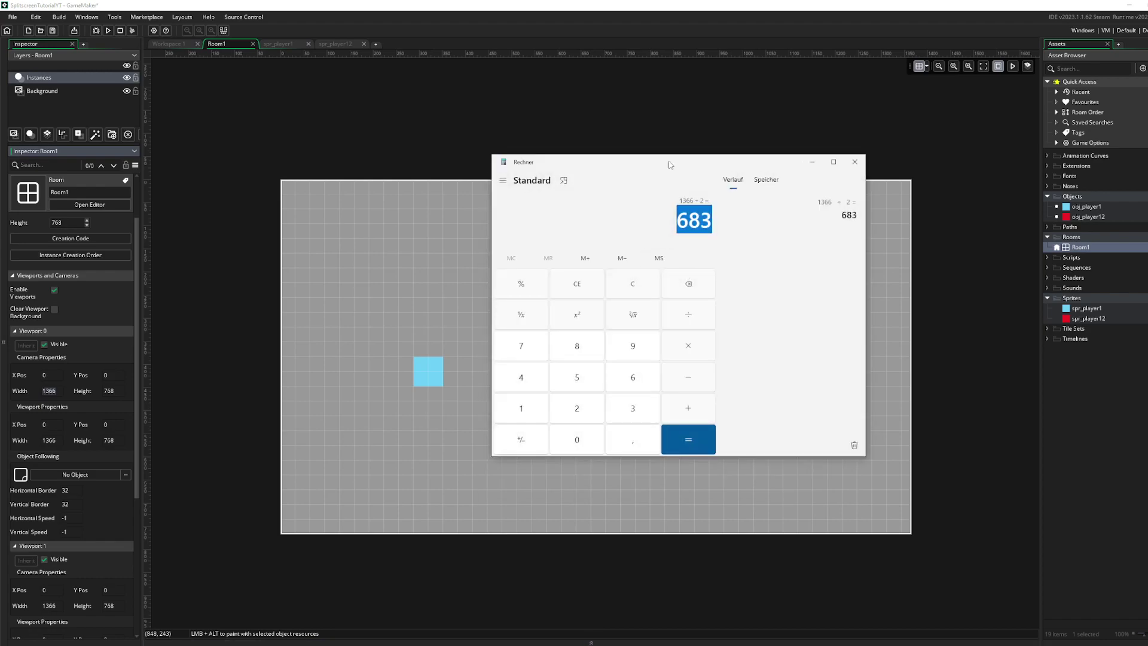
left_click(812, 161)
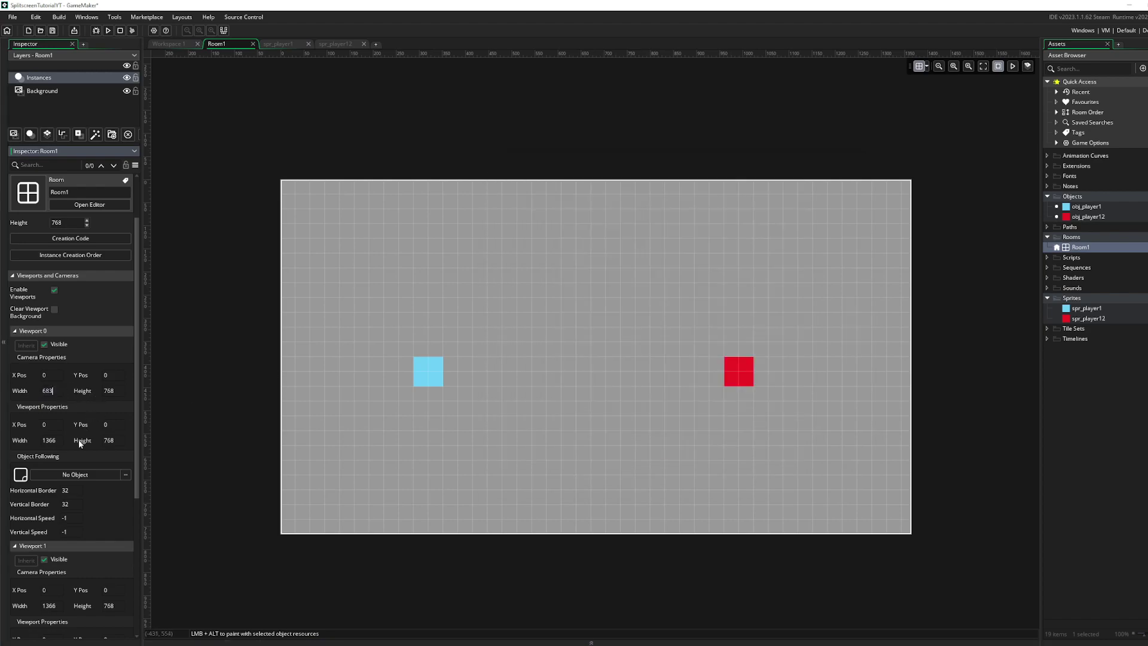
left_click(409, 393)
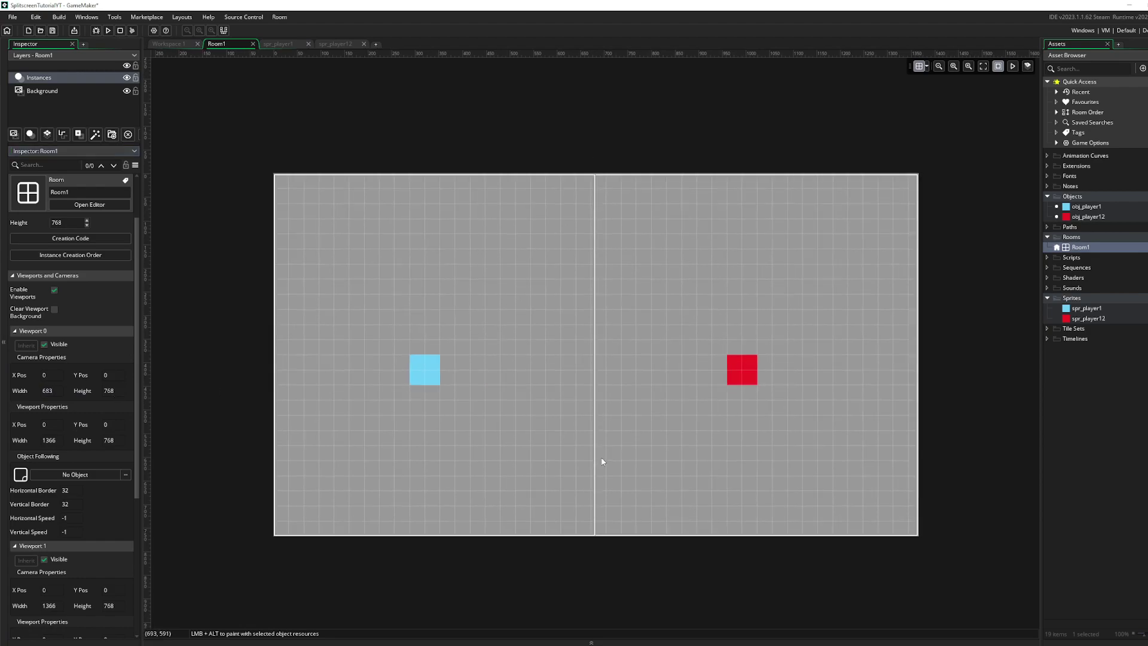
Set the width in Viewport 0's viewport properties to 683.
scroll(601, 463, "up", 3, "ctrl")
scroll(590, 494, "down", 5, "ctrl")
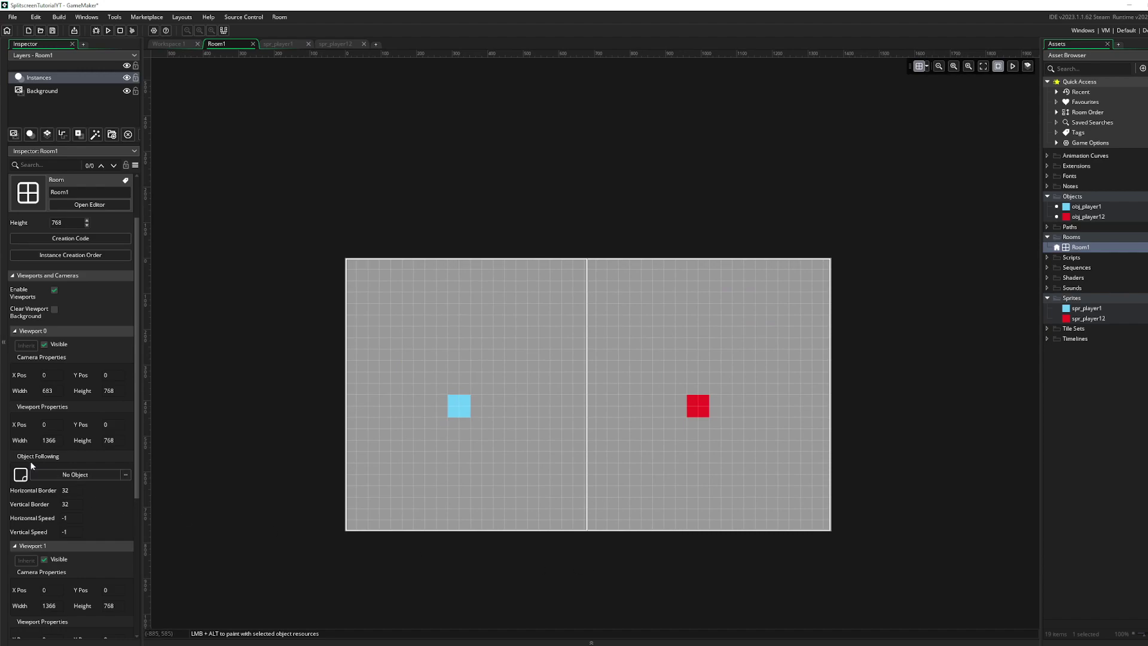
left_click(49, 440)
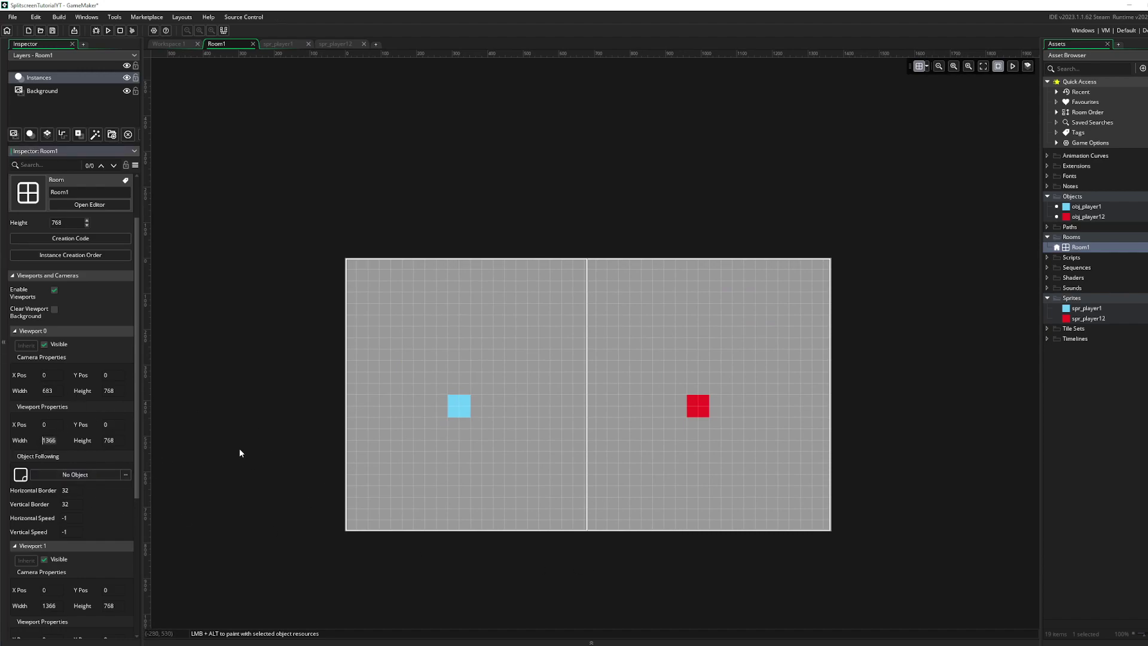
type("683")
left_click(218, 444)
scroll(328, 396, "up", 2, "ctrl")
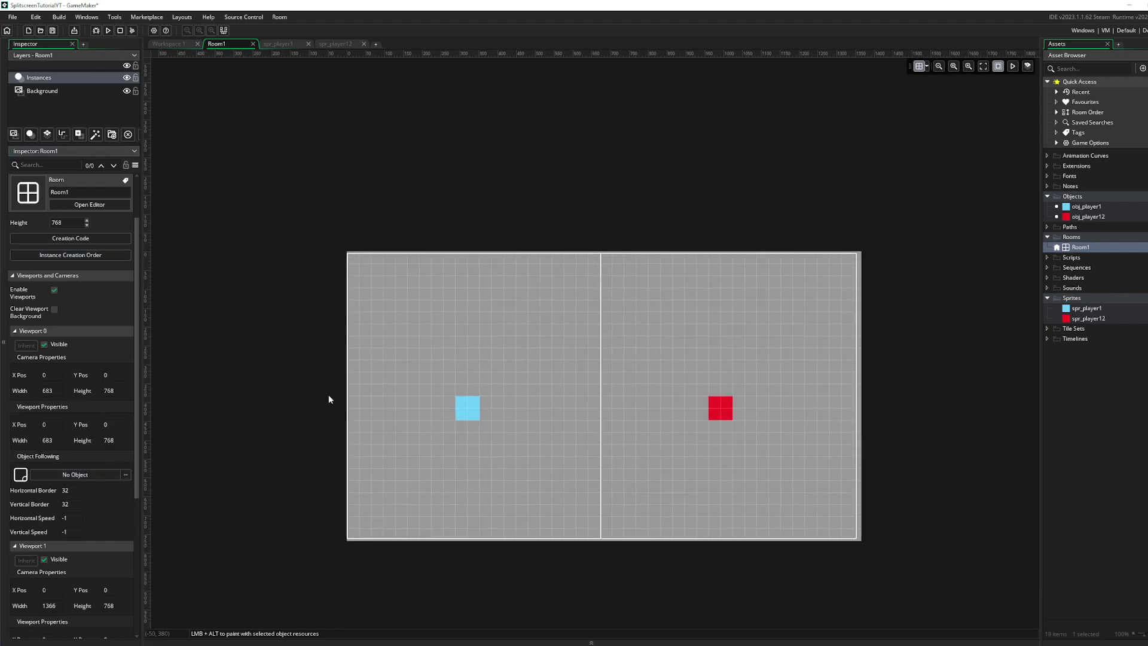
scroll(330, 412, "up", 3, "ctrl")
middle_click_drag(774, 391, 623, 394)
scroll(24, 462, "down", 3)
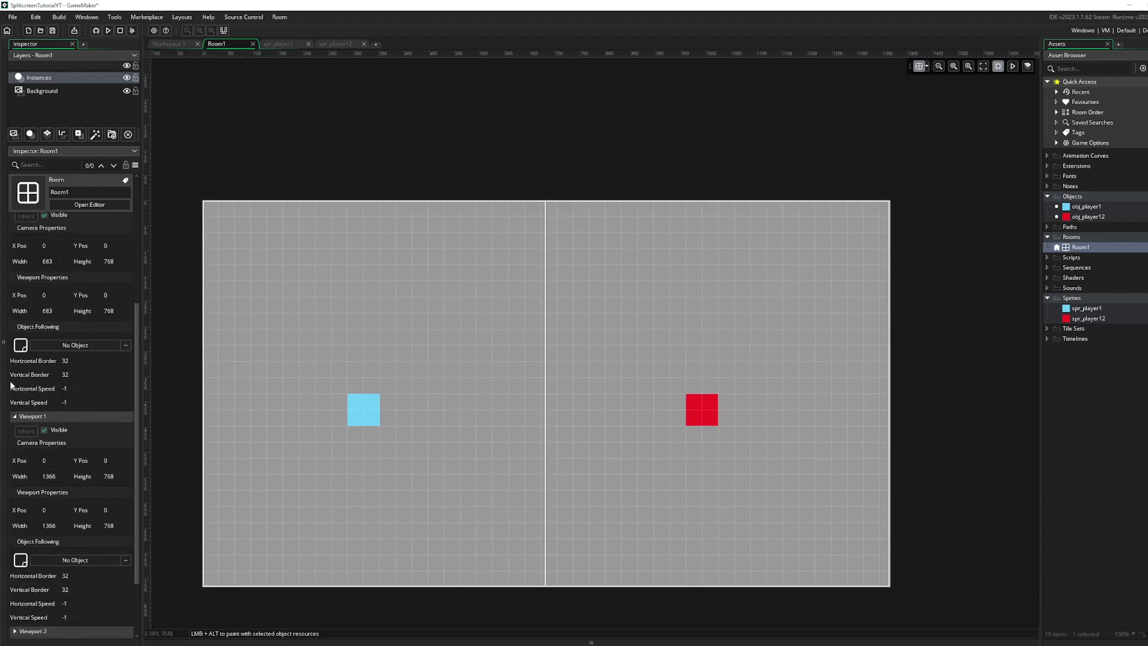
scroll(75, 444, "up", 2)
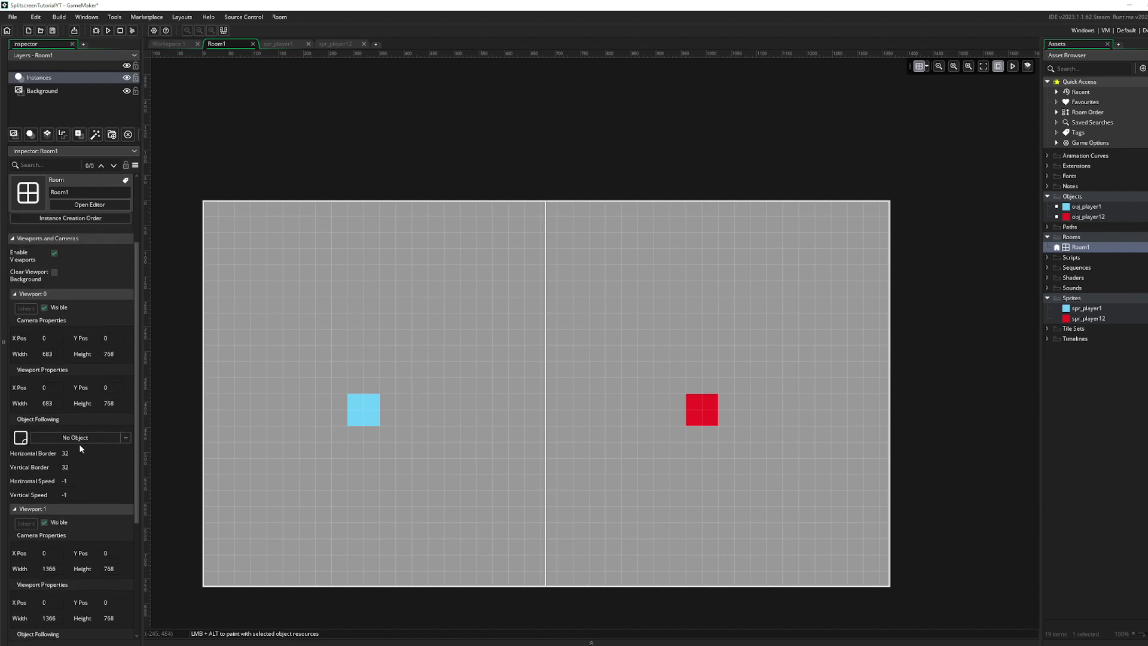
Set the camera X position of Viewport 1 to 683 so it starts at the middle of the room.
scroll(89, 458, "up", 1)
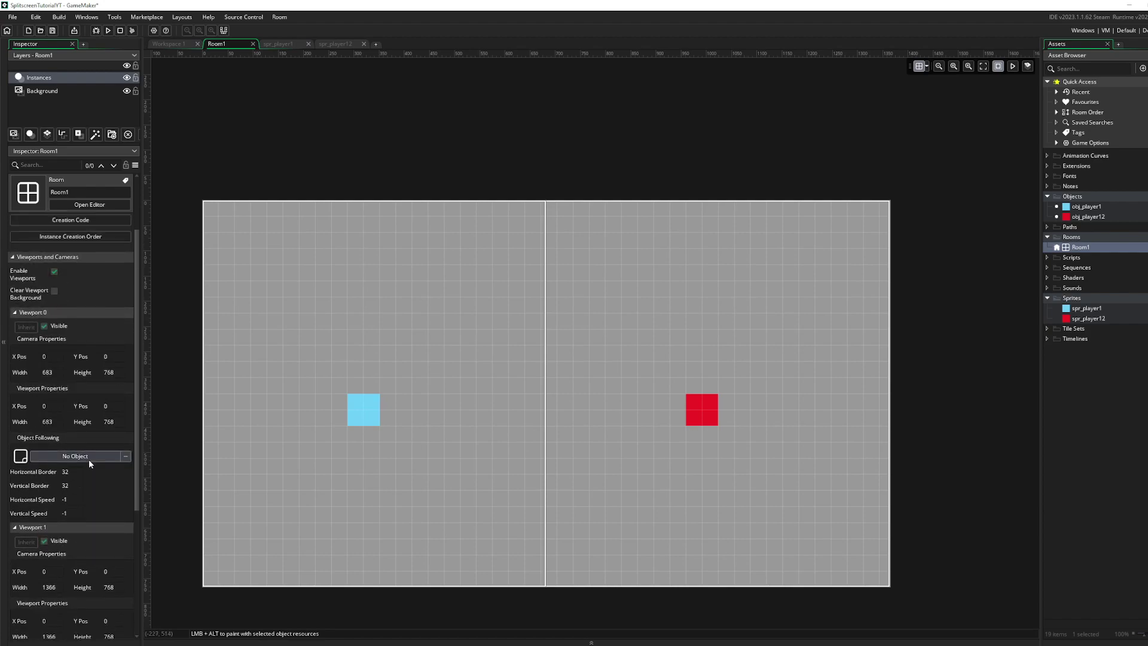
left_click(43, 391)
scroll(540, 415, "down", 3)
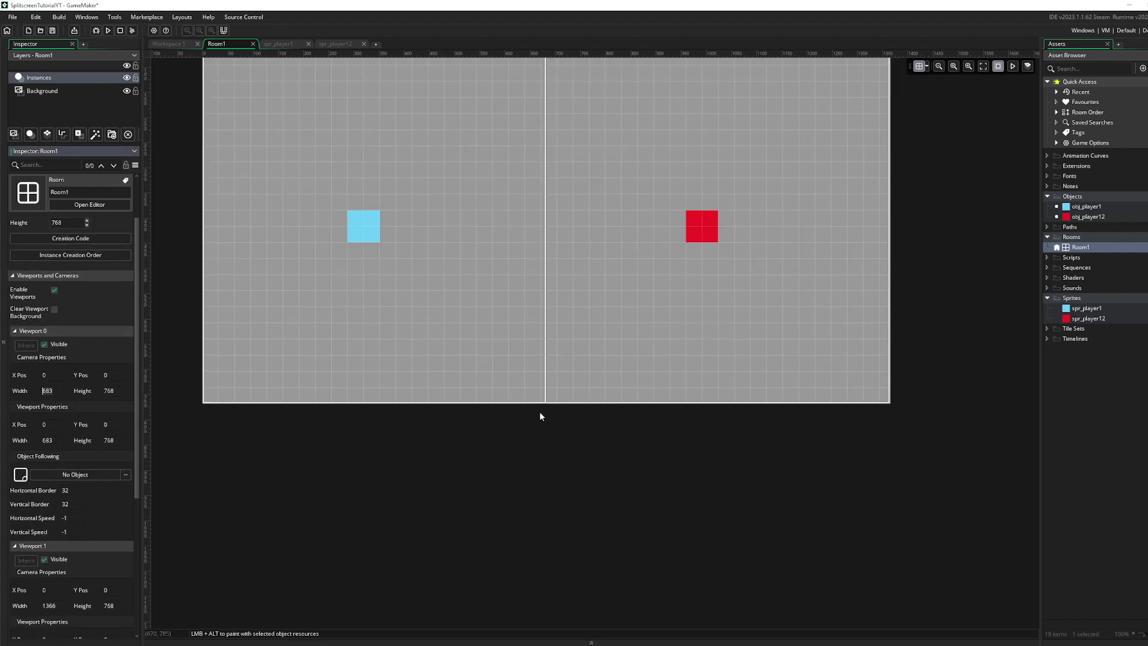
scroll(317, 395, "up", 2)
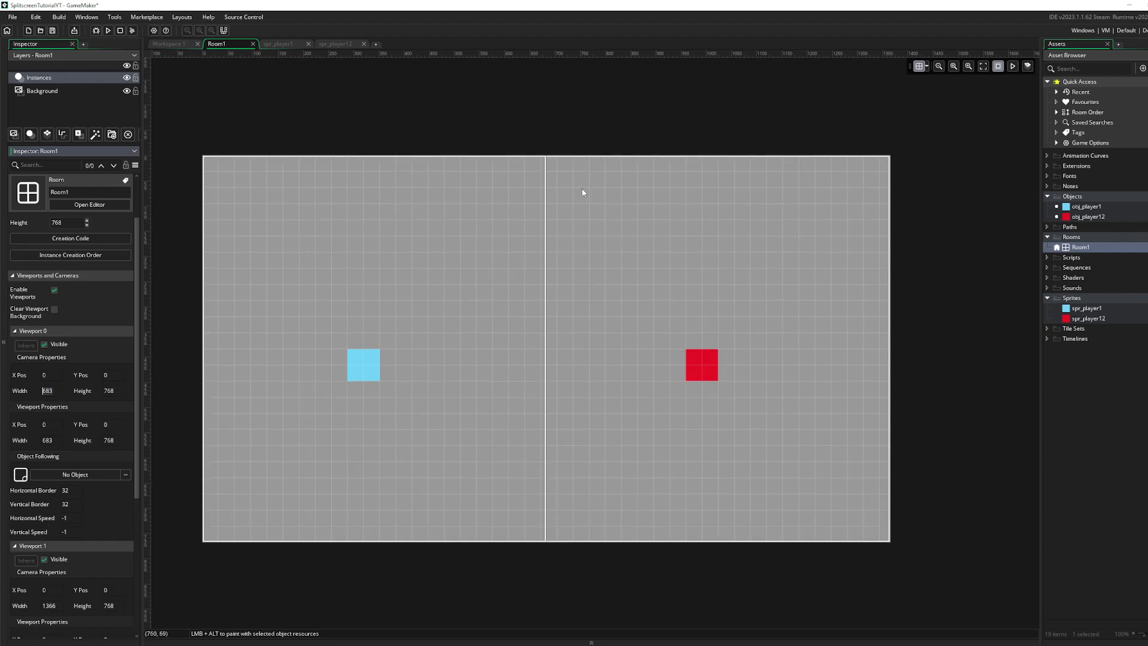
scroll(120, 530, "down", 2)
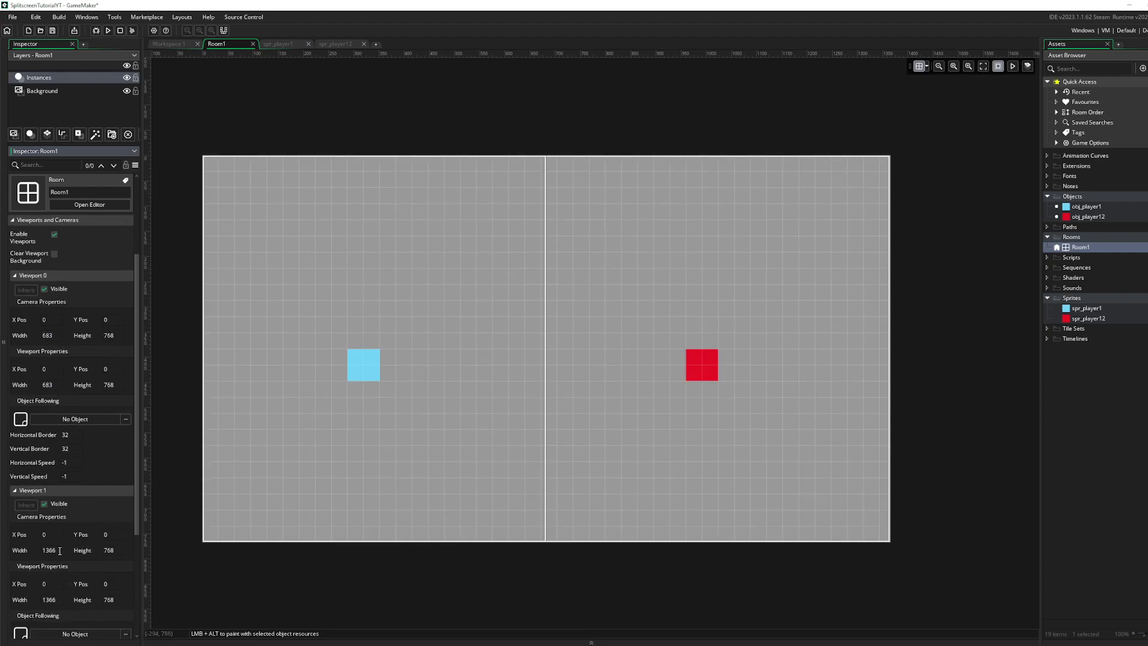
left_click(56, 534)
type("683")
left_click(220, 504)
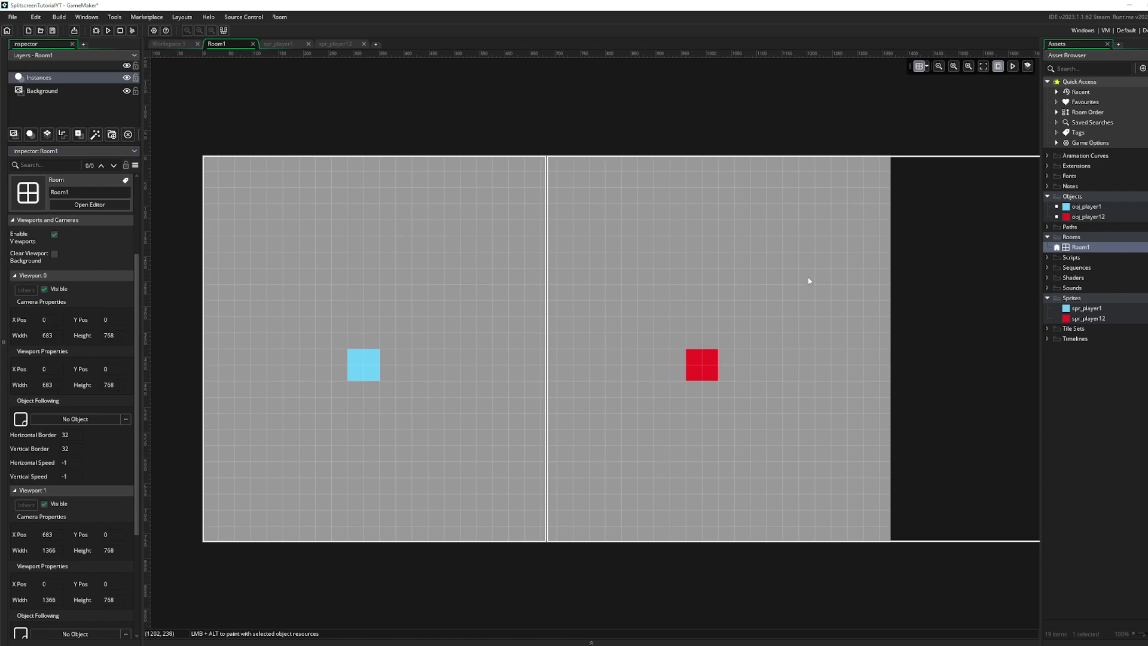
Set the camera width of Viewport 1 to 683.
scroll(649, 343, "down", 2, "ctrl")
middle_click_drag(695, 333, 663, 345)
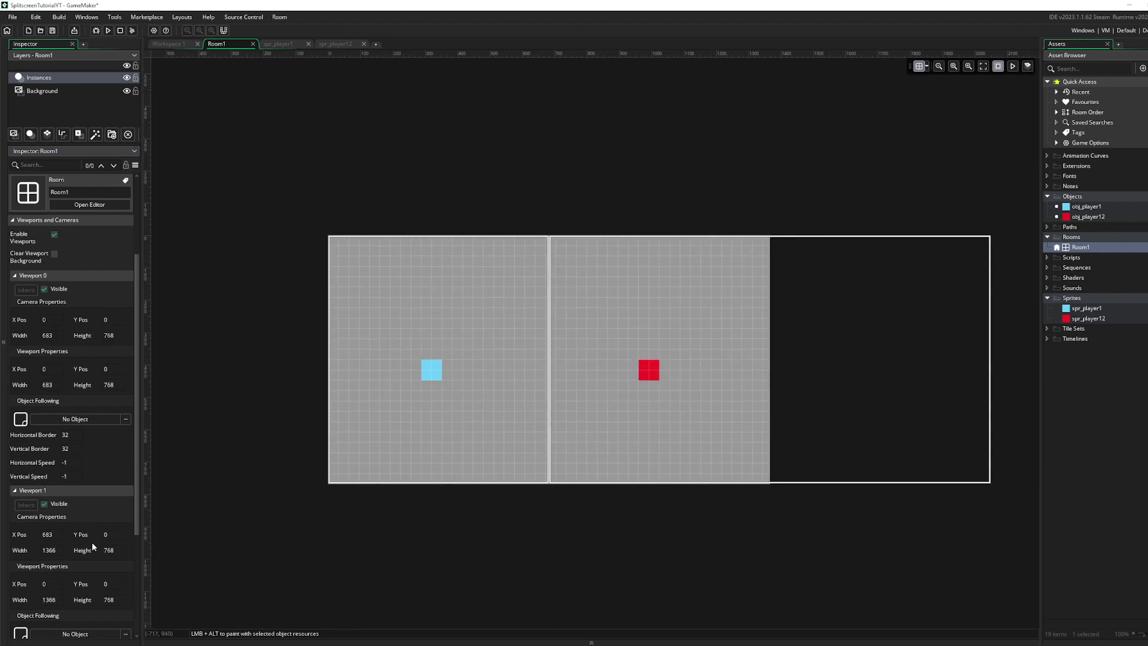
scroll(91, 542, "down", 1)
left_click_drag(53, 515, 2, 525)
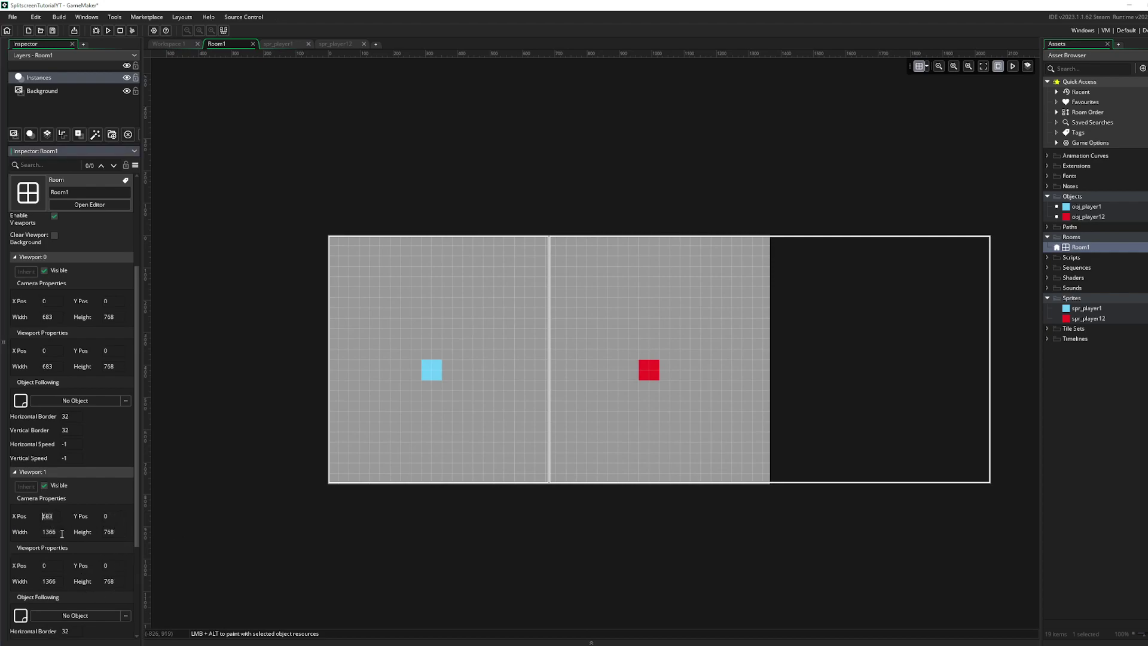
key("Tab")
type("683")
left_click(298, 426)
scroll(480, 442, "up", 1, "ctrl")
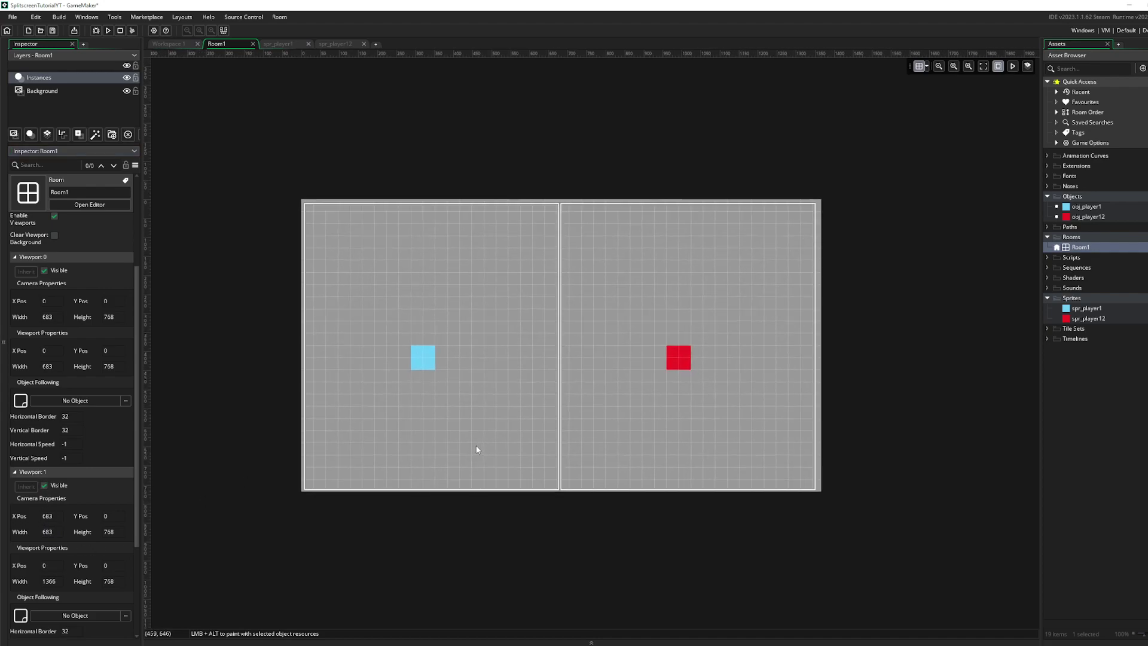
Copy Viewport 1's camera width of 683 into the width of its viewport properties.
double_click(57, 531)
key("ctrl+c")
double_click(63, 580)
key("ctrl+v")
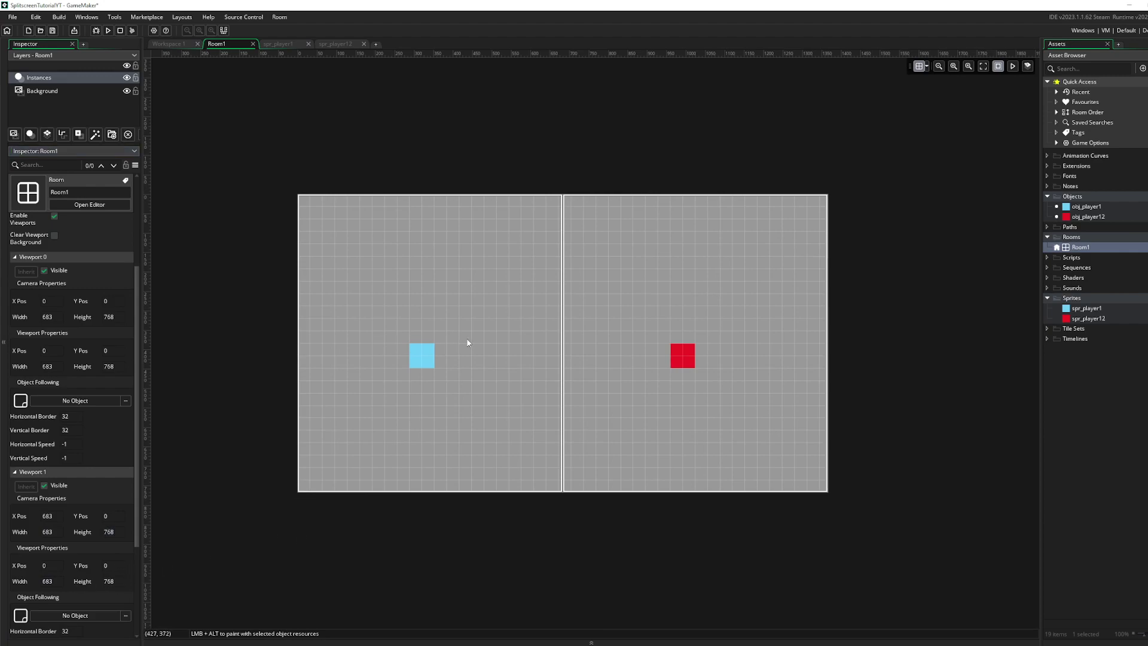
Run the game to test how the two viewports display, and close the game window.
scroll(463, 383, "up", 2)
scroll(463, 388, "down", 2)
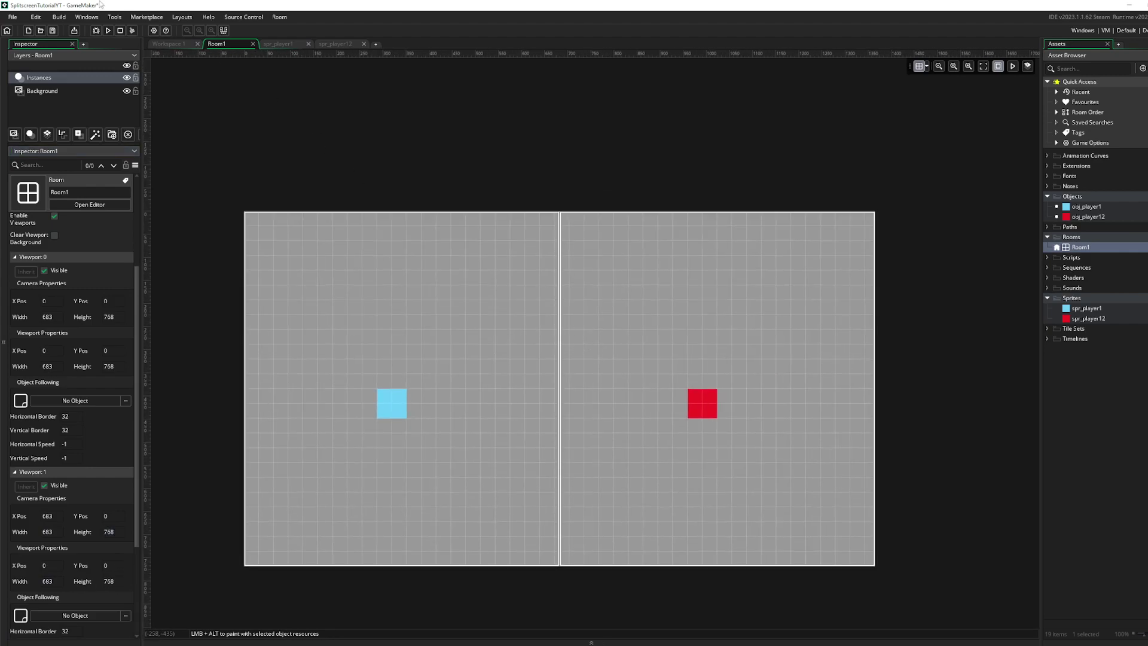
left_click(108, 31)
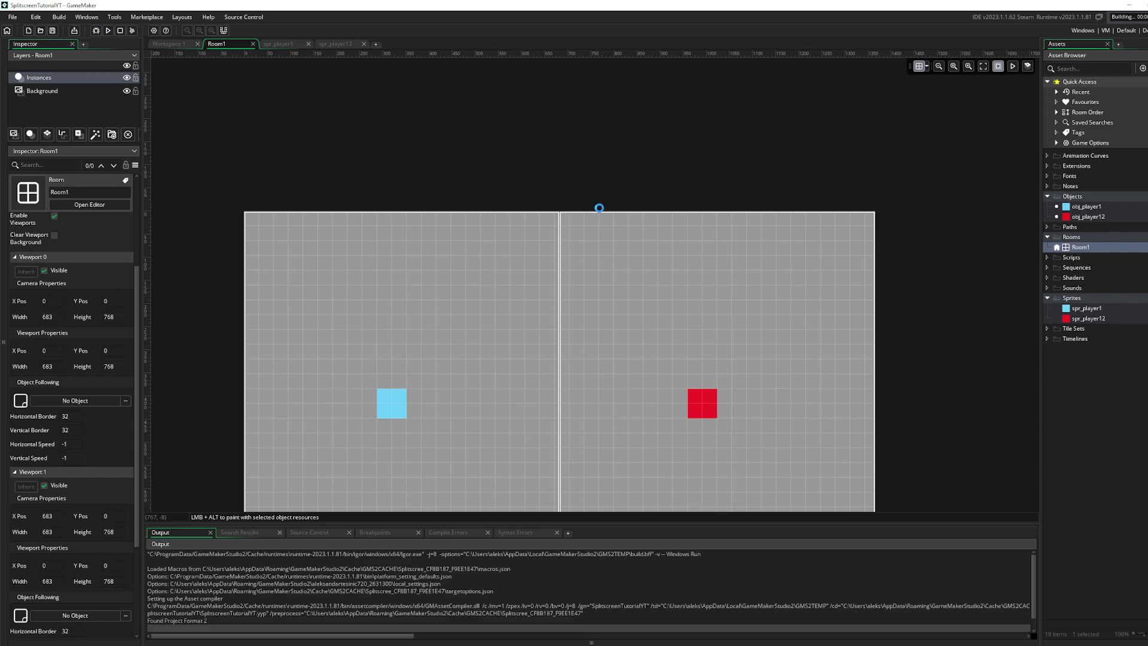
scroll(590, 168, "down", 1)
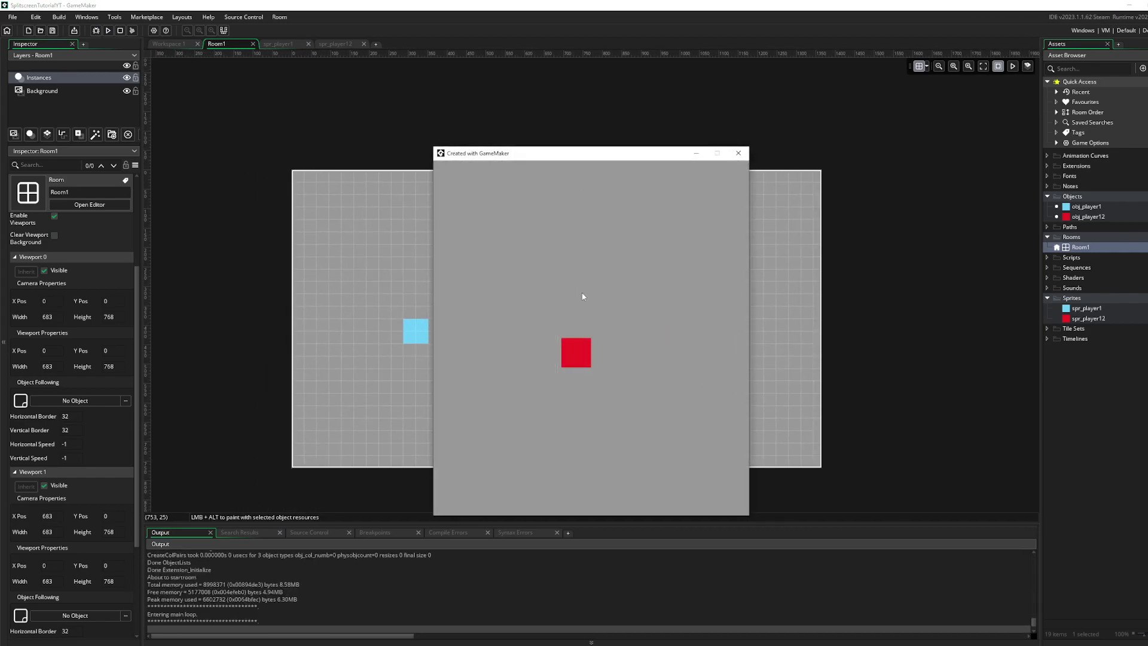
left_click(740, 154)
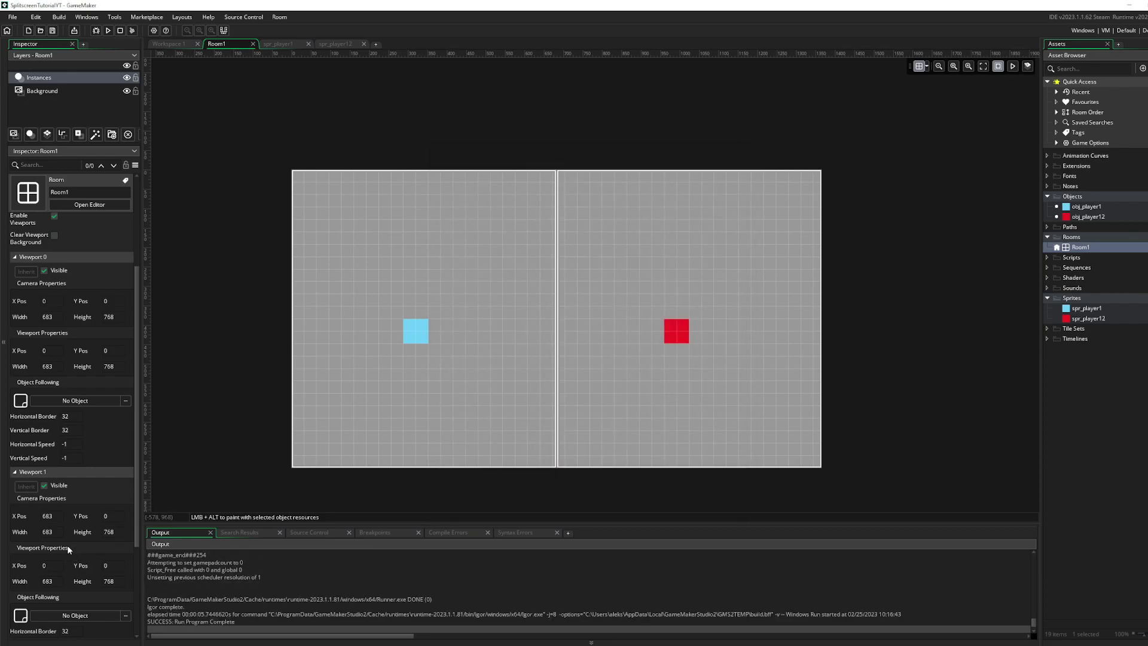
Make Viewport 0 follow obj_player1.
scroll(67, 546, "up", 3)
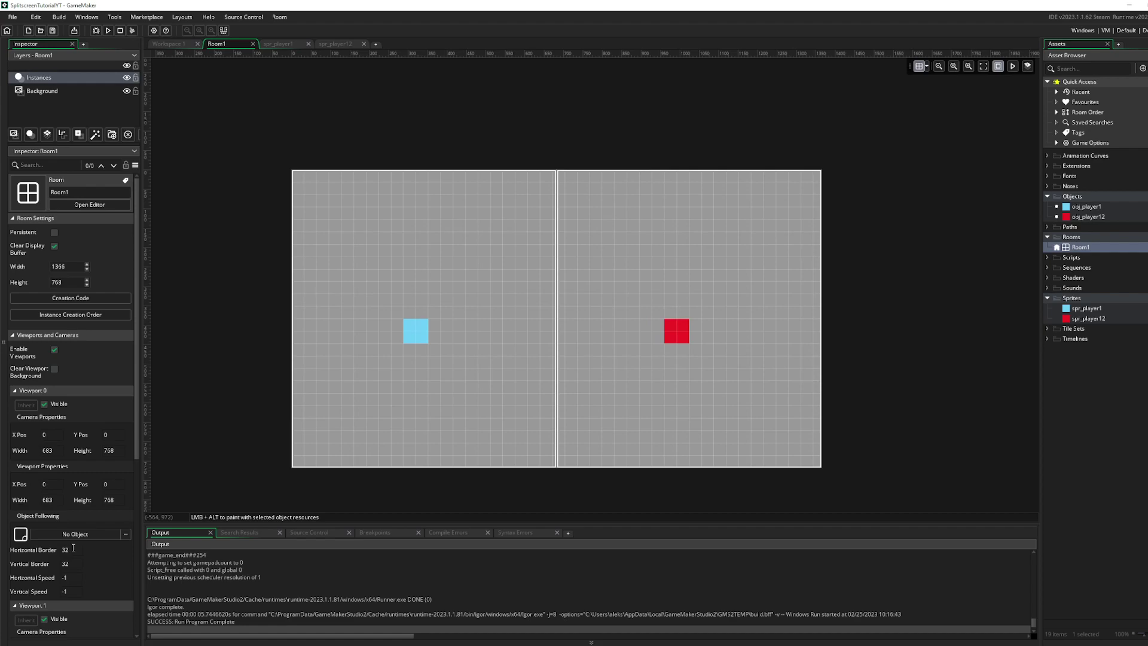
scroll(71, 518, "down", 5)
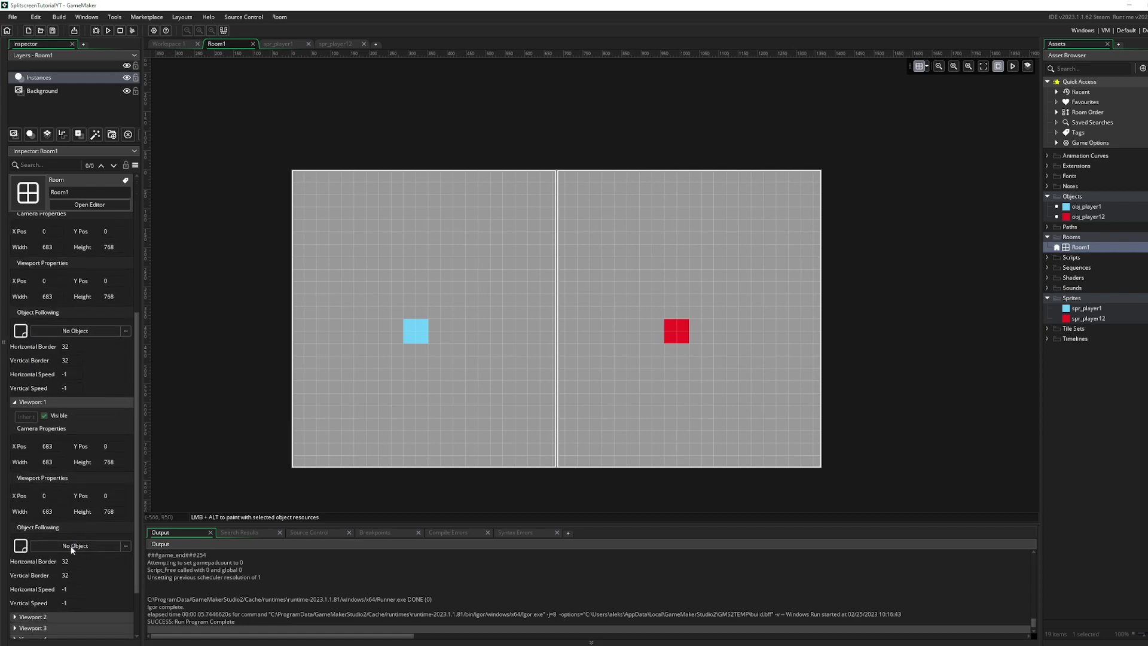
scroll(74, 548, "up", 5)
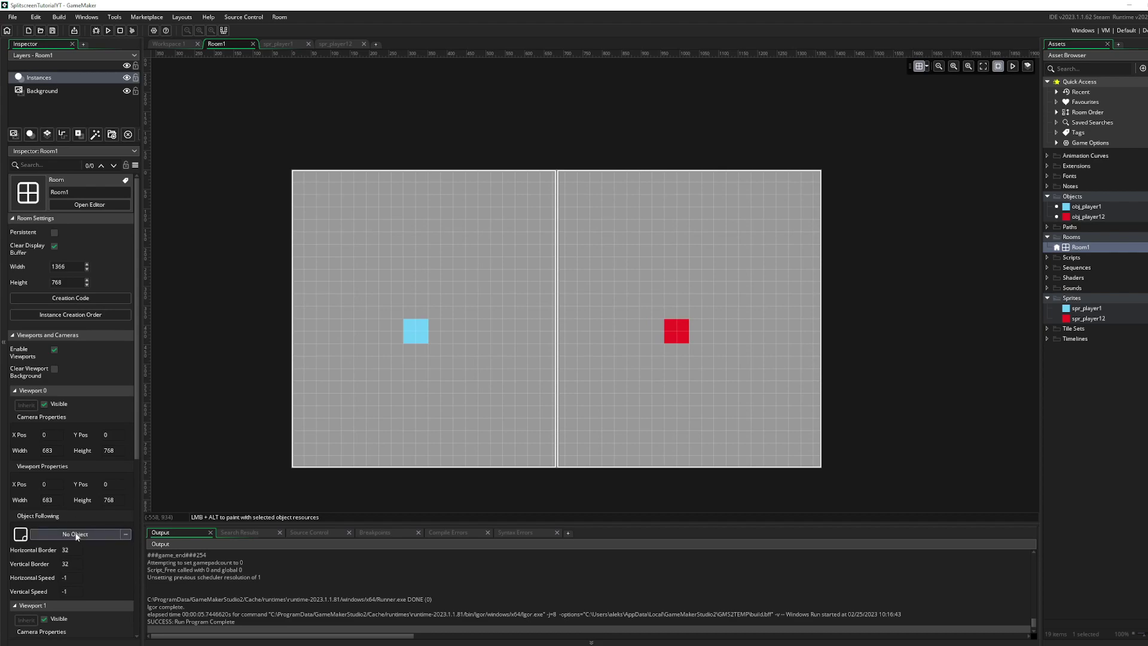
left_click(72, 533)
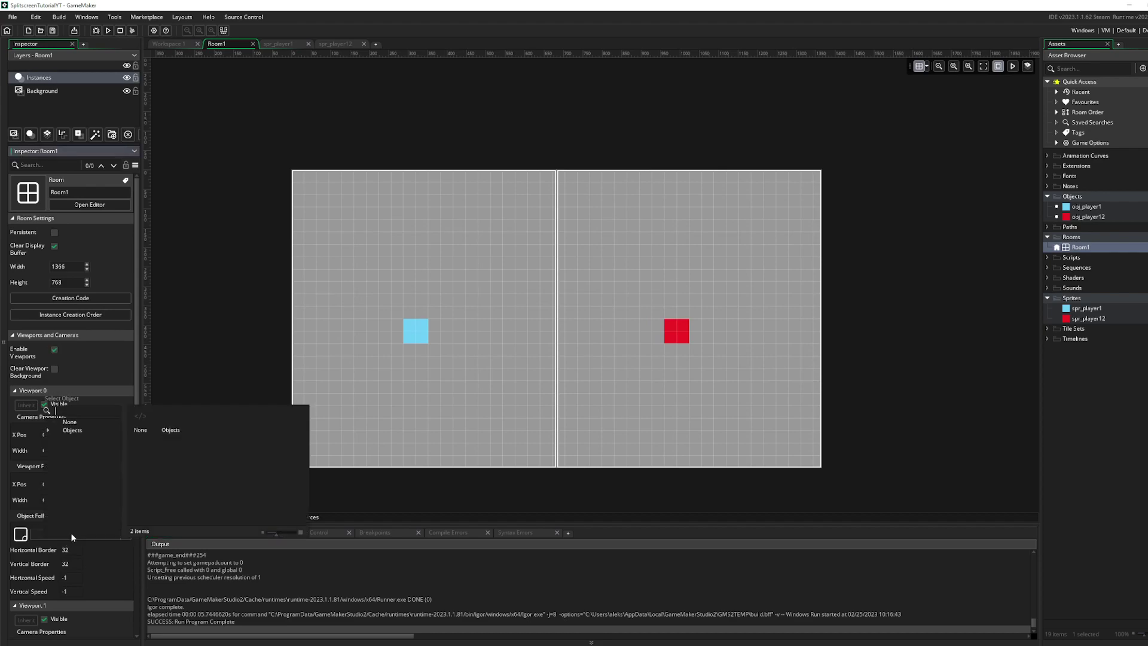
double_click(171, 418)
double_click(170, 418)
scroll(64, 567, "down", 6)
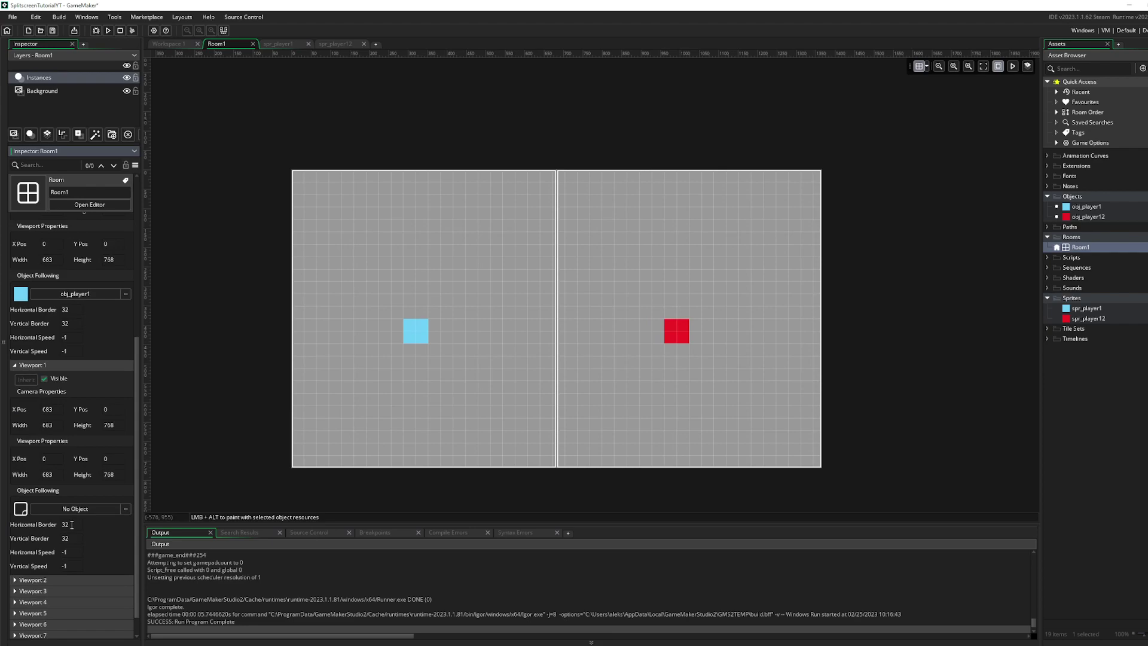
Make Viewport 1 follow obj_player12.
left_click(75, 508)
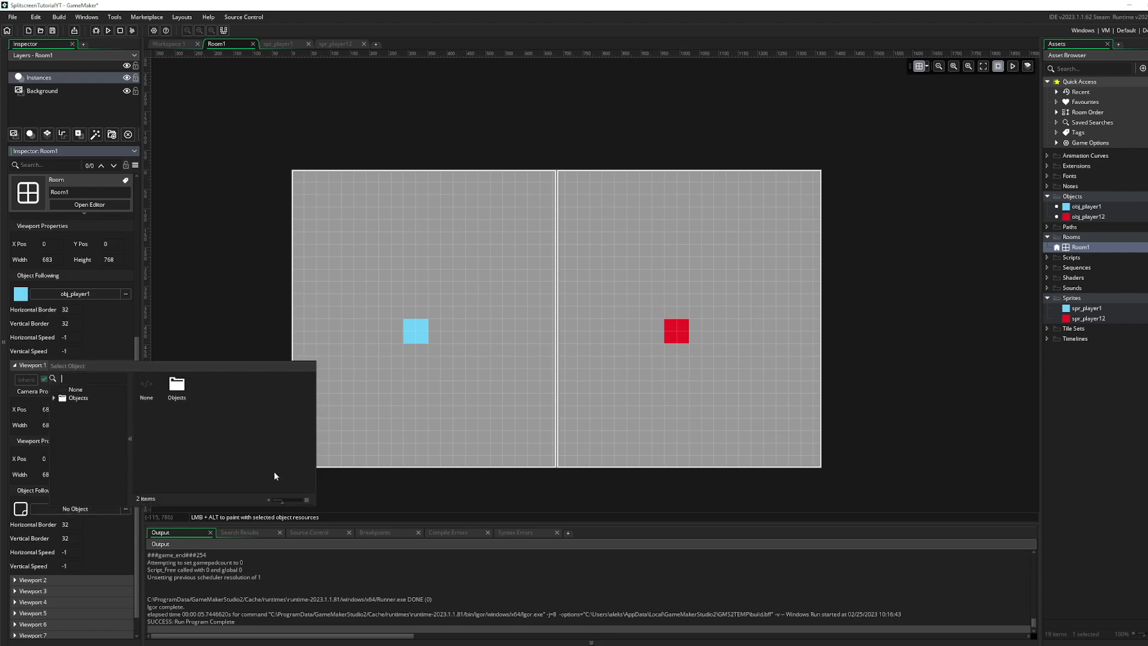
double_click(183, 394)
left_click(201, 387)
scroll(93, 457, "up", 3)
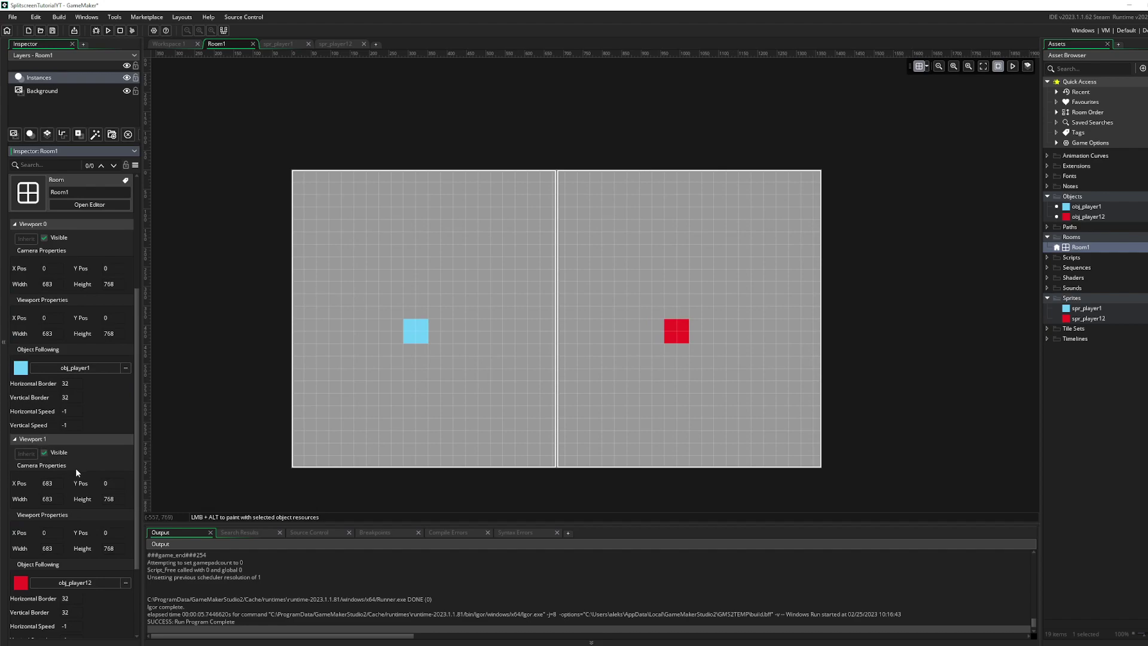
Set the X position in Viewport 1's viewport properties to 683.
scroll(107, 517, "up", 3)
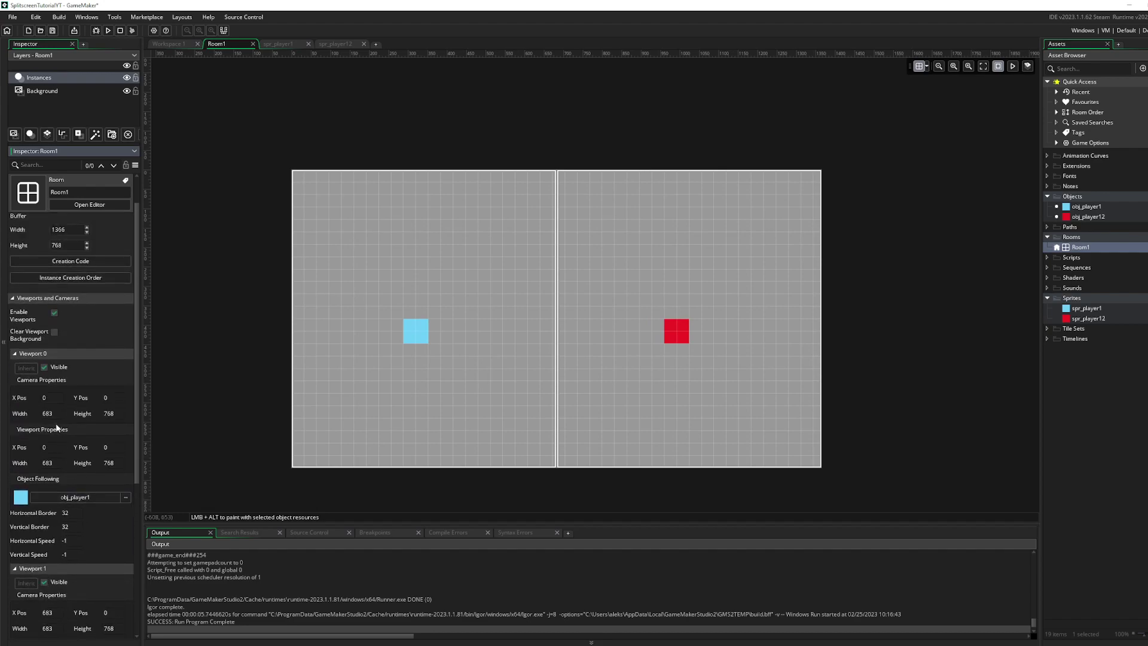
scroll(53, 478, "down", 3)
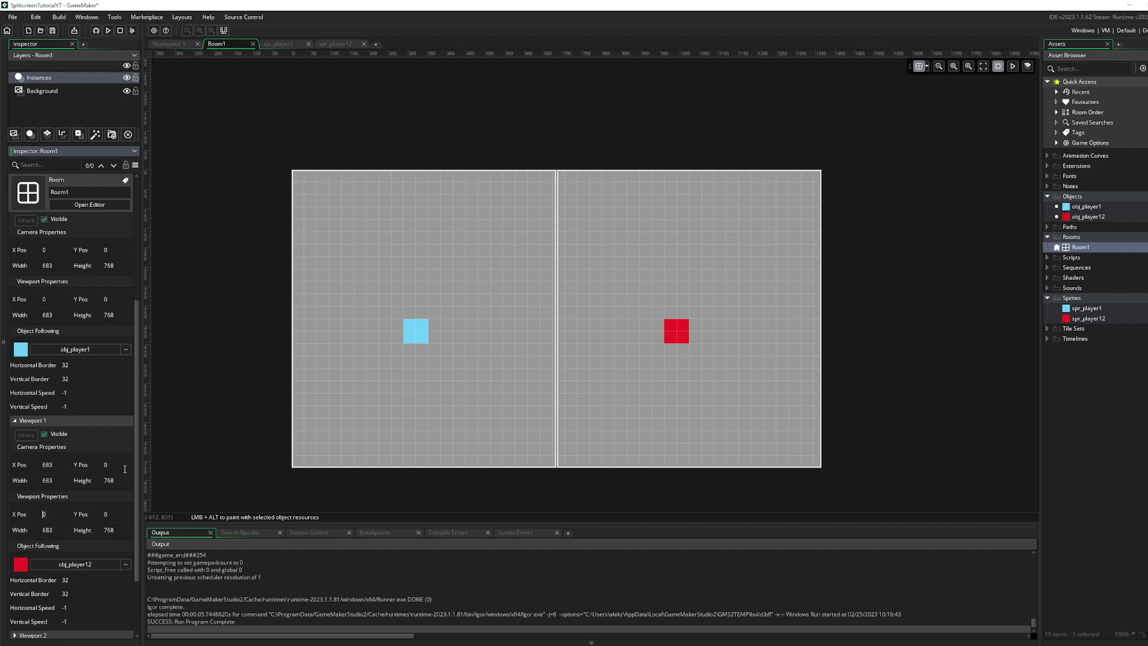
type("683")
left_click(286, 397)
Test-run the game, close its window, and examine the border between the two camera areas in Room1.
left_click(108, 31)
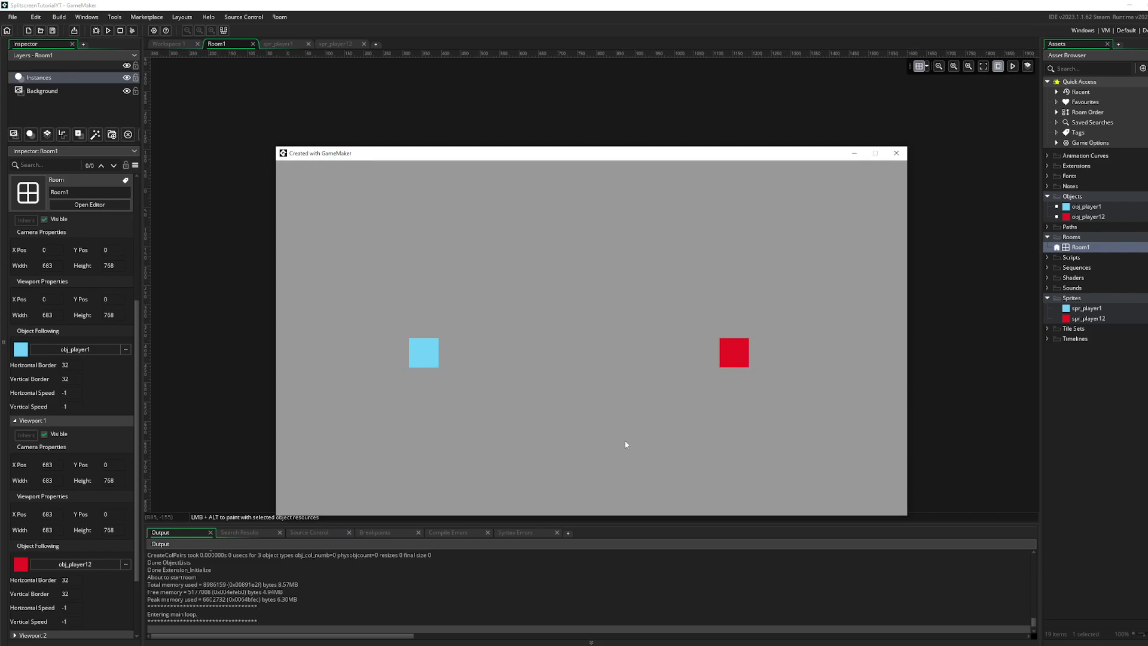
left_click(896, 153)
scroll(120, 457, "down", 3)
scroll(550, 317, "up", 8)
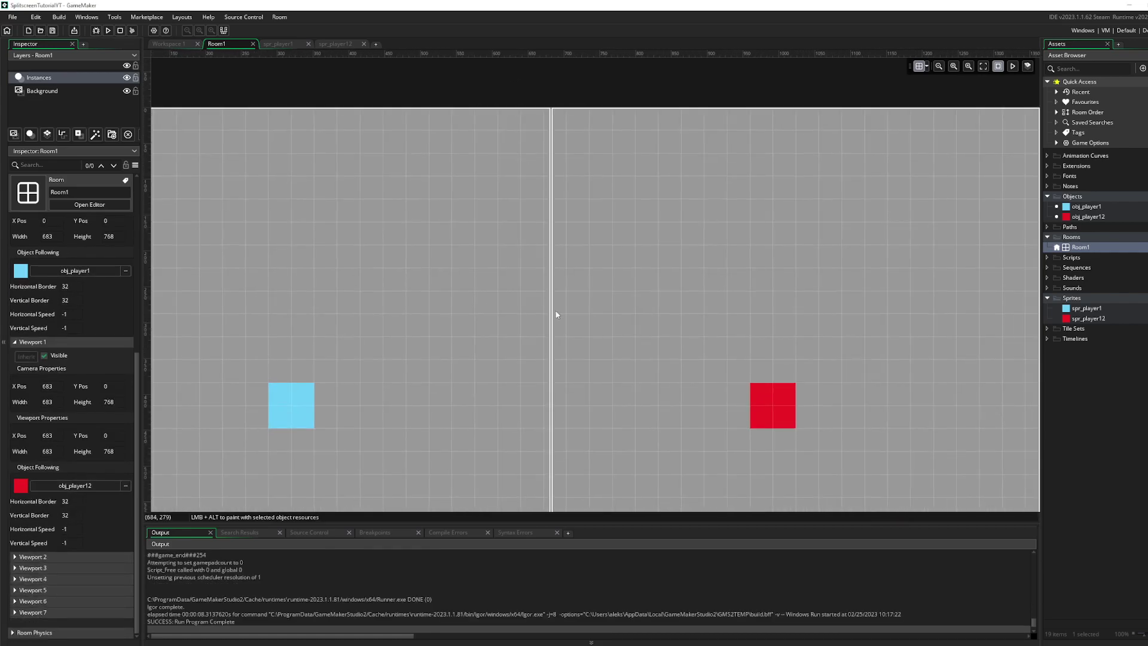
scroll(554, 321, "down", 6)
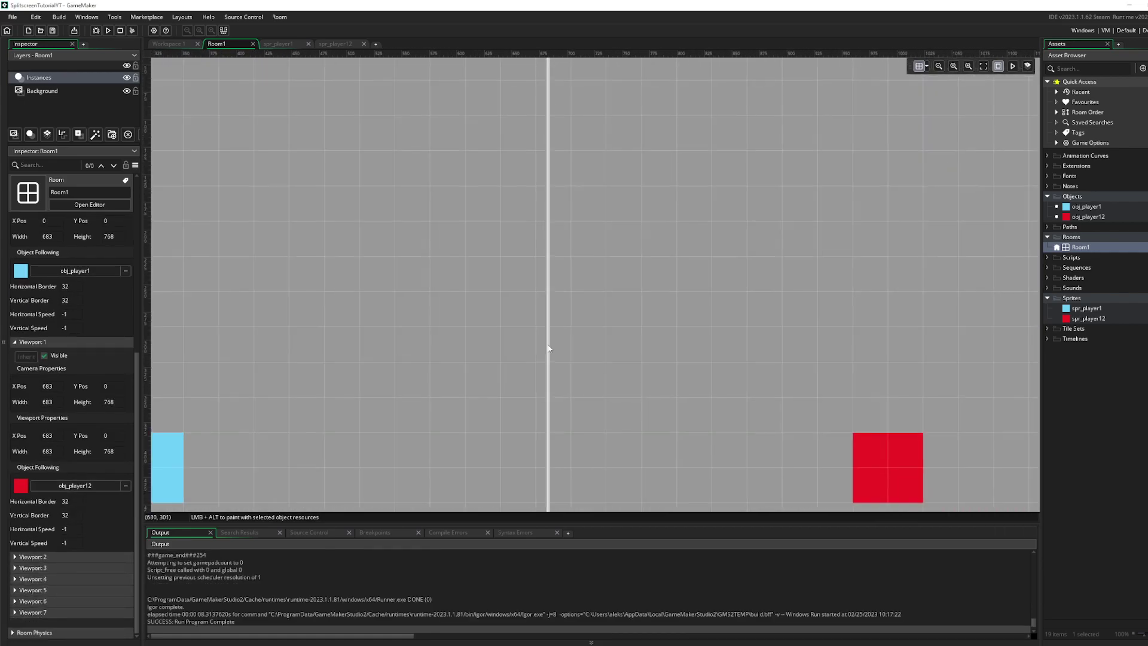
scroll(72, 442, "up", 2)
scroll(80, 457, "down", 1)
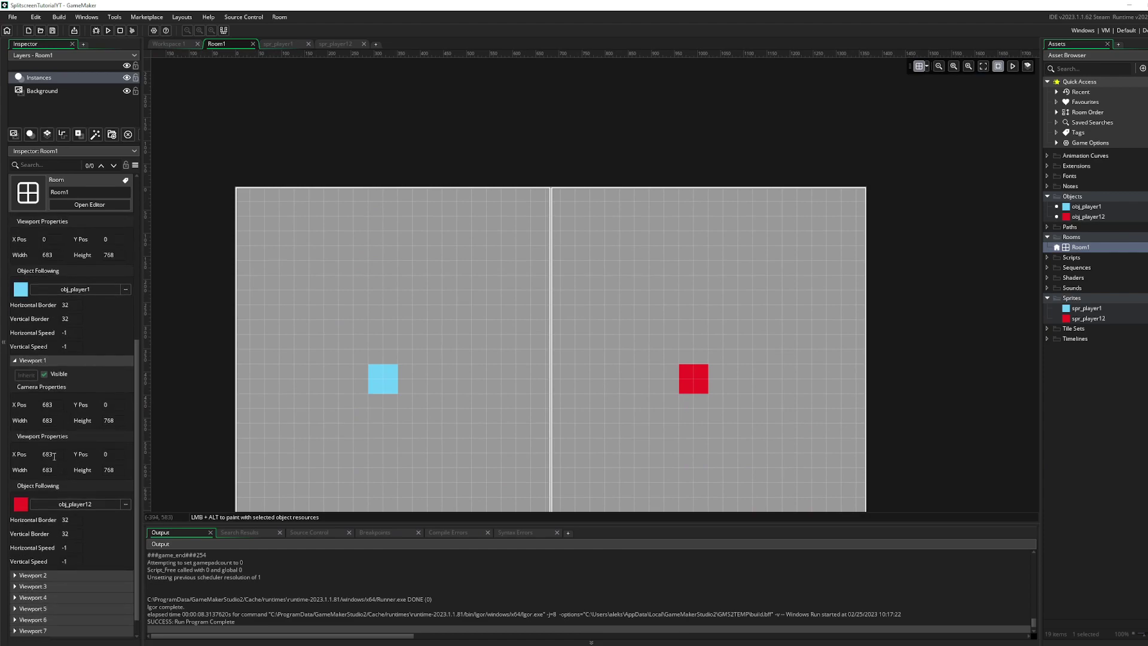
Set both the X position and width in Viewport 1's viewport properties to 684.
left_click_drag(53, 456, 49, 455)
key("BackSpace")
type("4")
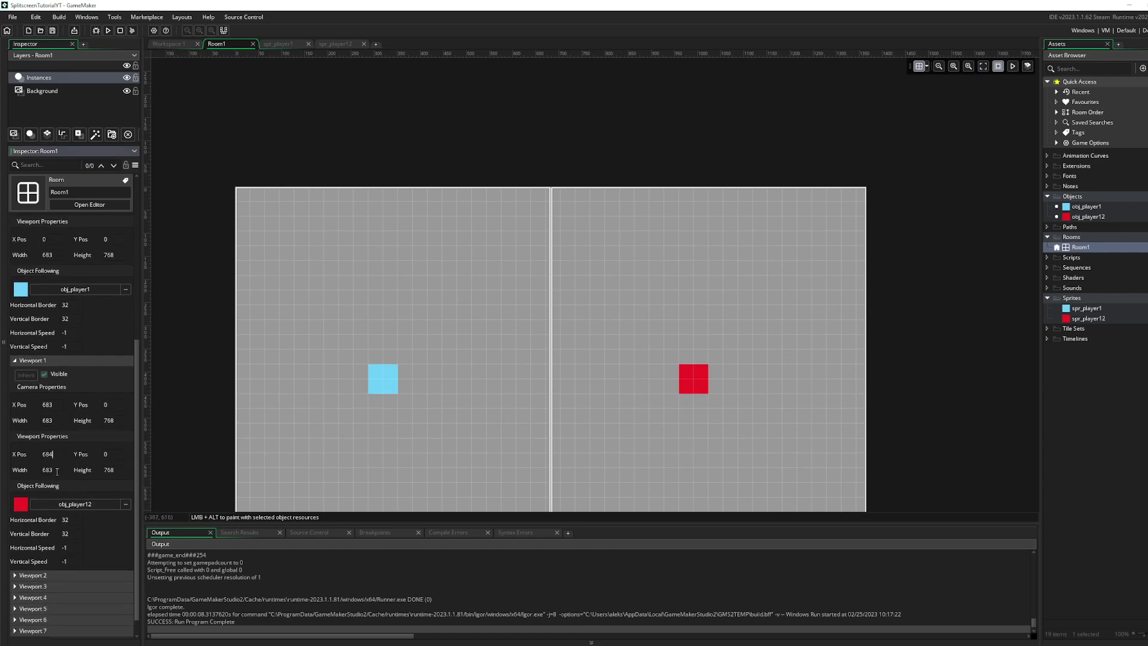
left_click(49, 471)
key("BackSpace")
type("4")
left_click(364, 293)
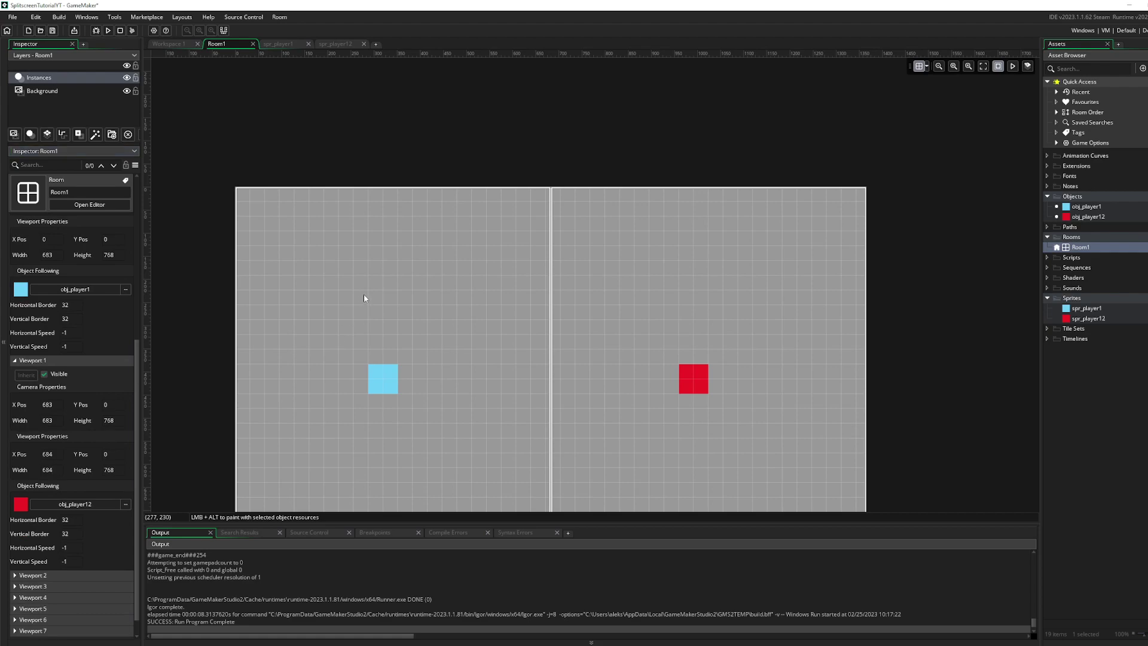
Set both the camera width and camera X position of Viewport 1 to 684.
left_click(49, 420)
key("BackSpace")
type("4")
left_click_drag(53, 405, 49, 405)
key("BackSpace")
type("4")
left_click(234, 362)
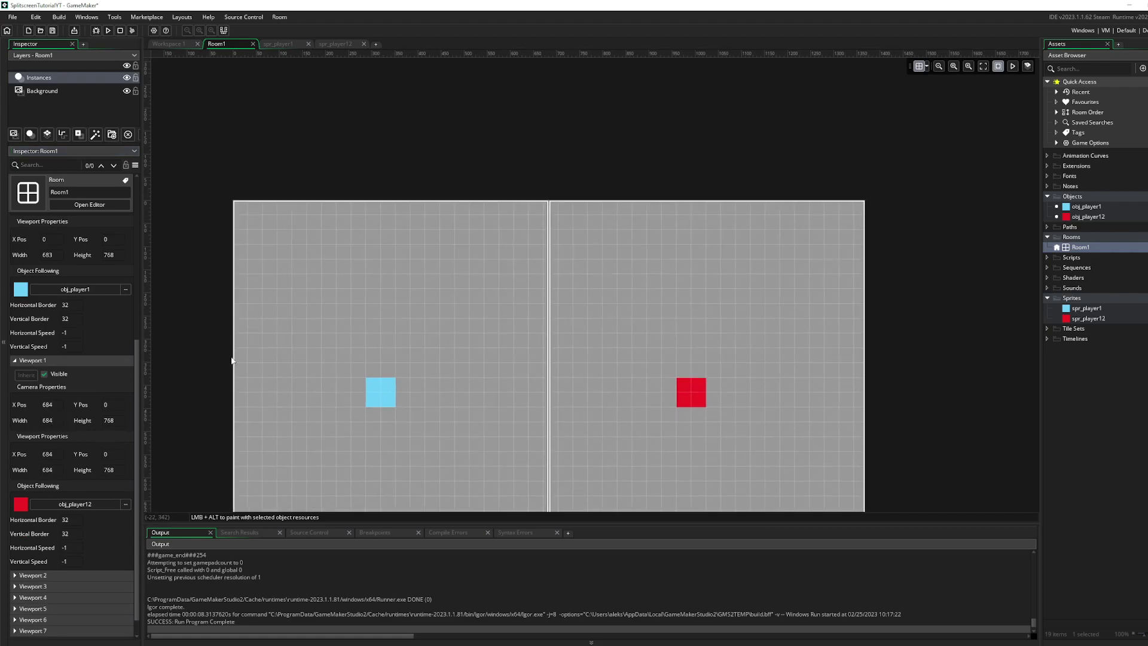
Run the game again to check the dividing line, close it, and inspect the gap between the cameras in Room1.
key("F5")
scroll(400, 265, "down", 1, "ctrl")
middle_click_drag(358, 274, 423, 223)
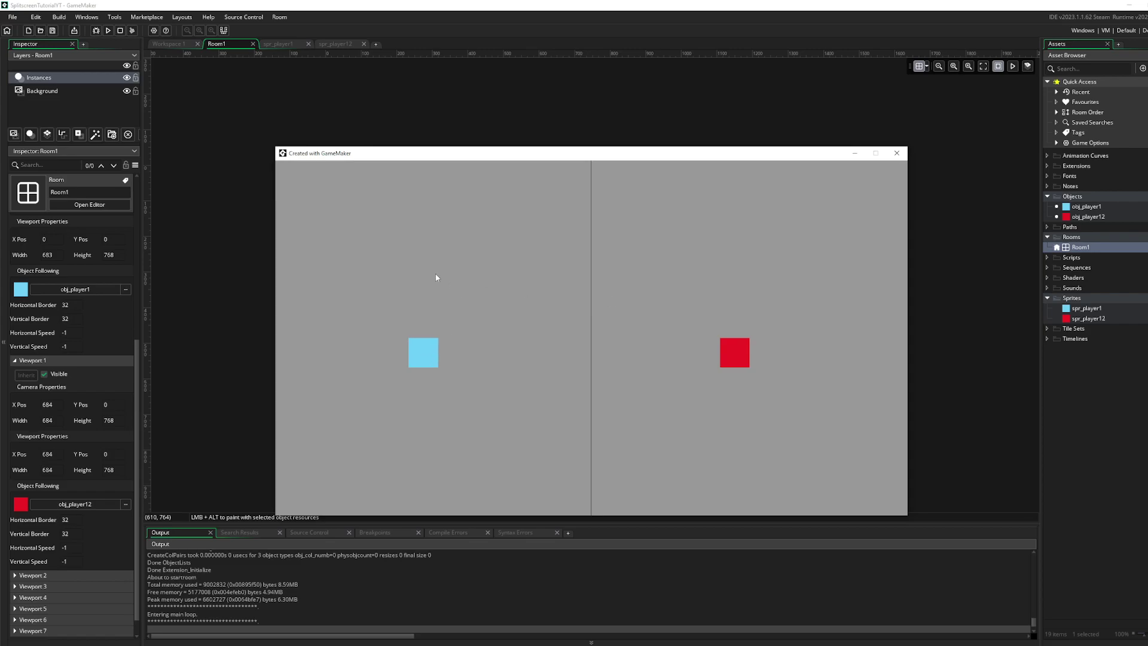
left_click(898, 154)
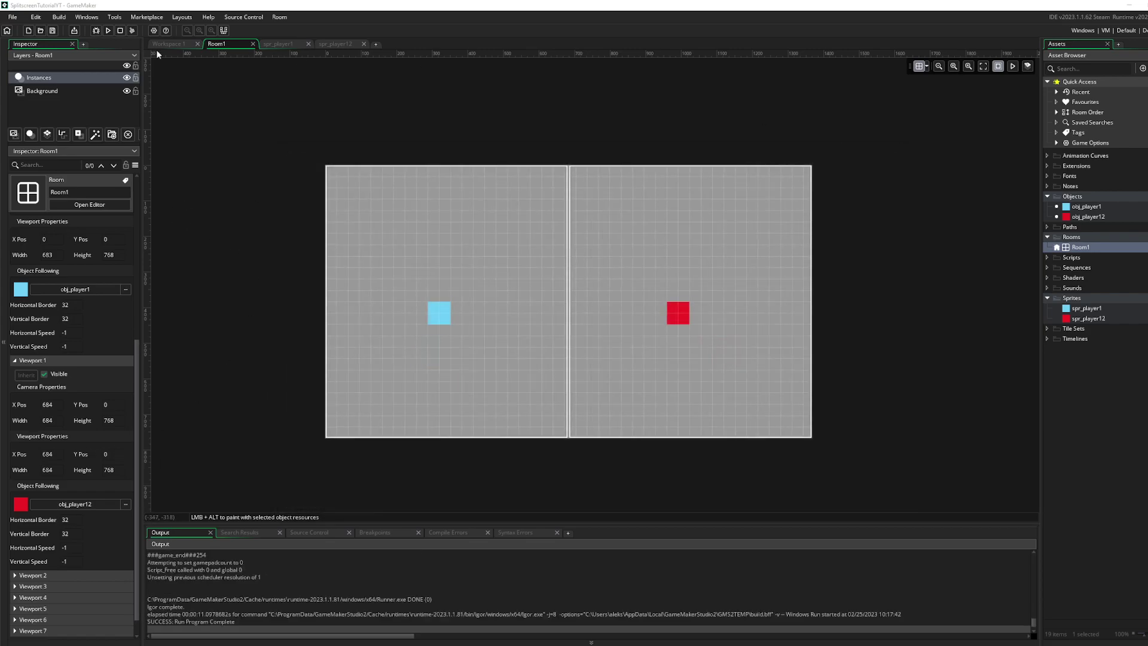
scroll(574, 206, "up", 2)
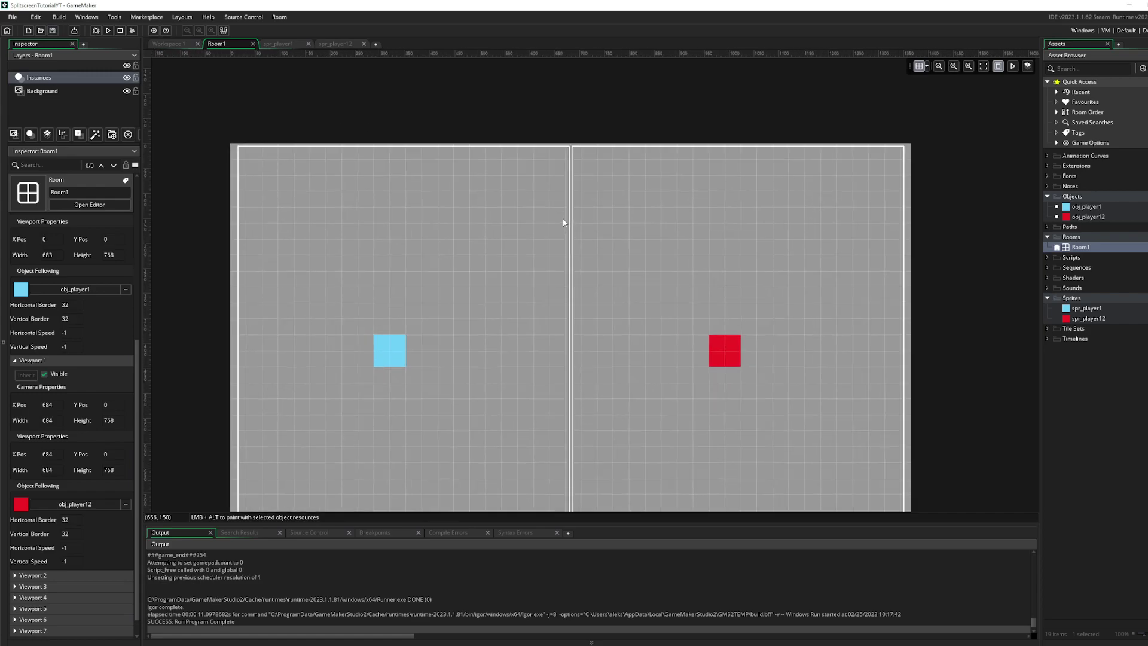
scroll(573, 206, "down", 1)
scroll(577, 202, "up", 1)
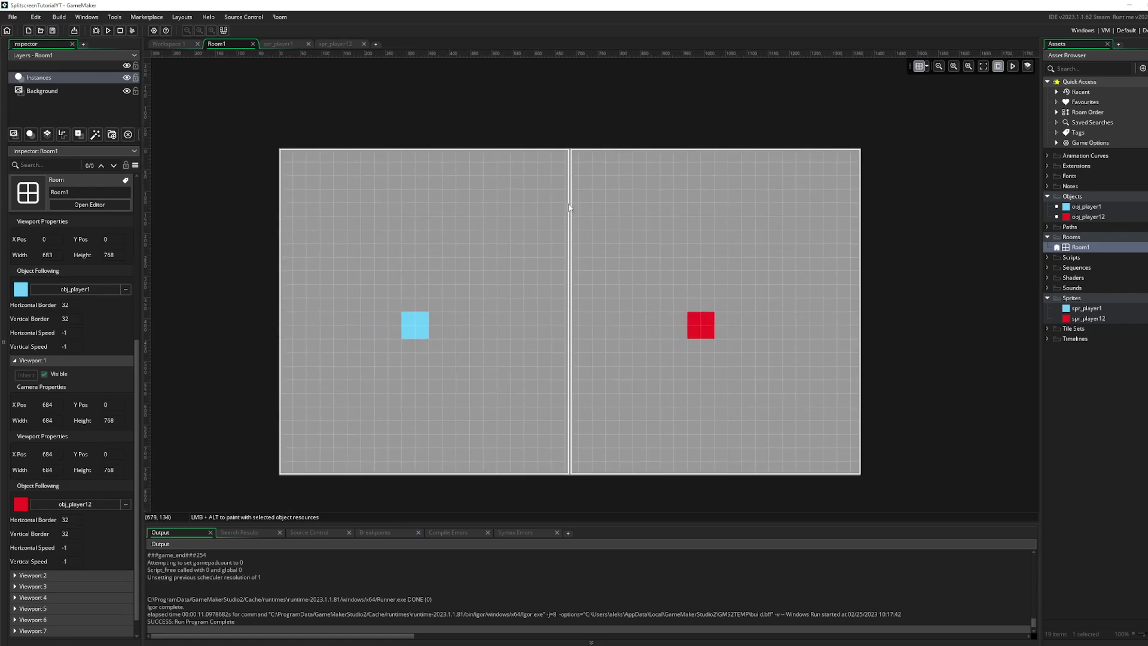